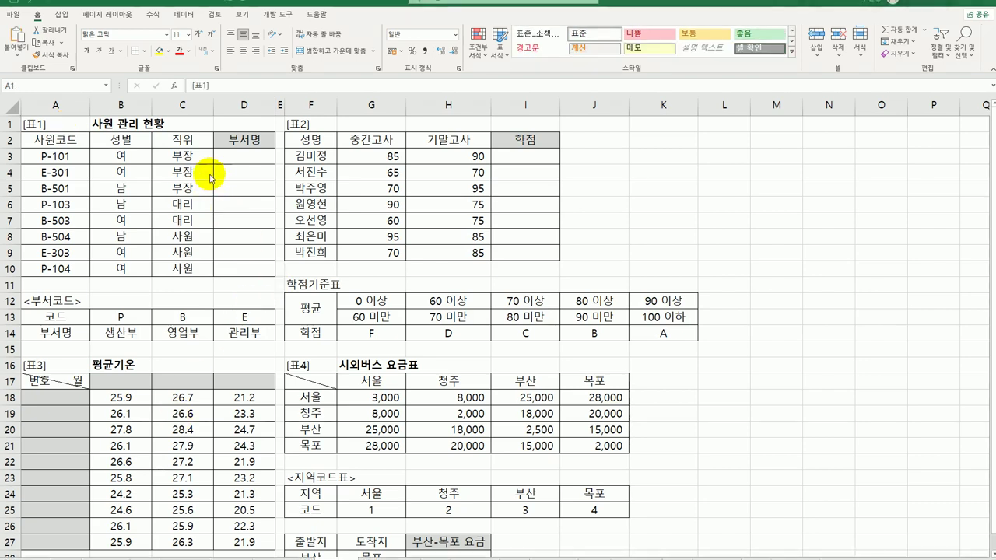
- Examine the employee codes in 표1 and the codes and department names in the <부서코드> table
left_click(242, 154)
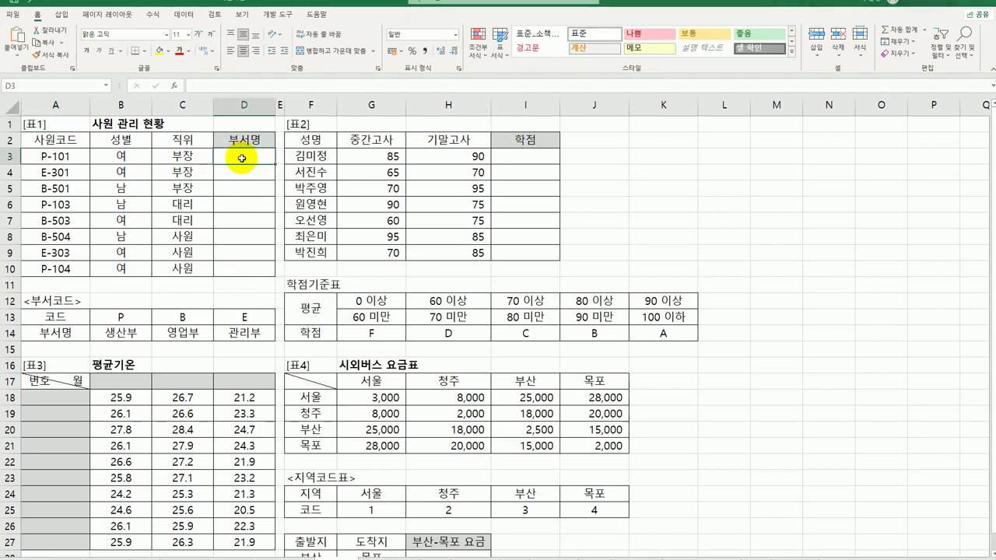
left_click(43, 158)
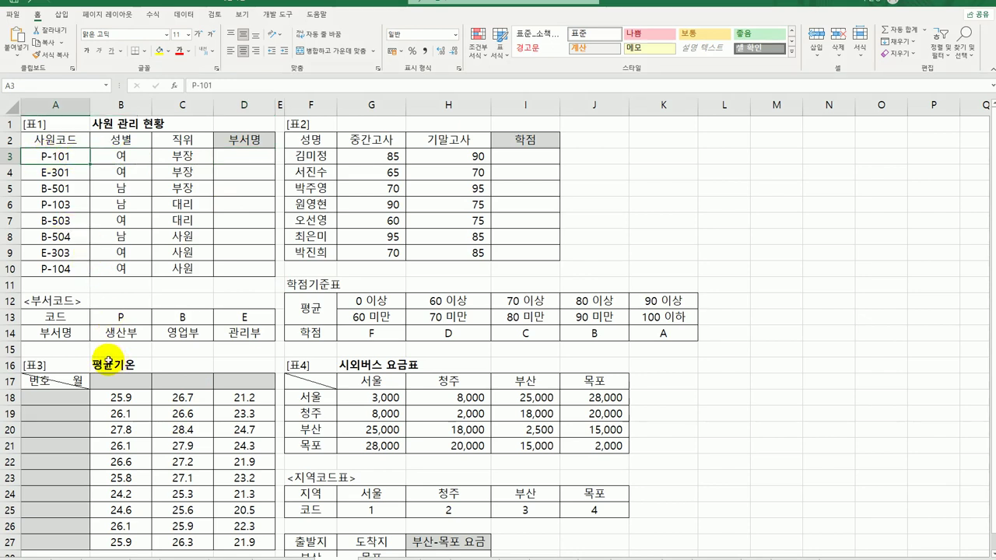
left_click_drag(78, 316, 239, 323)
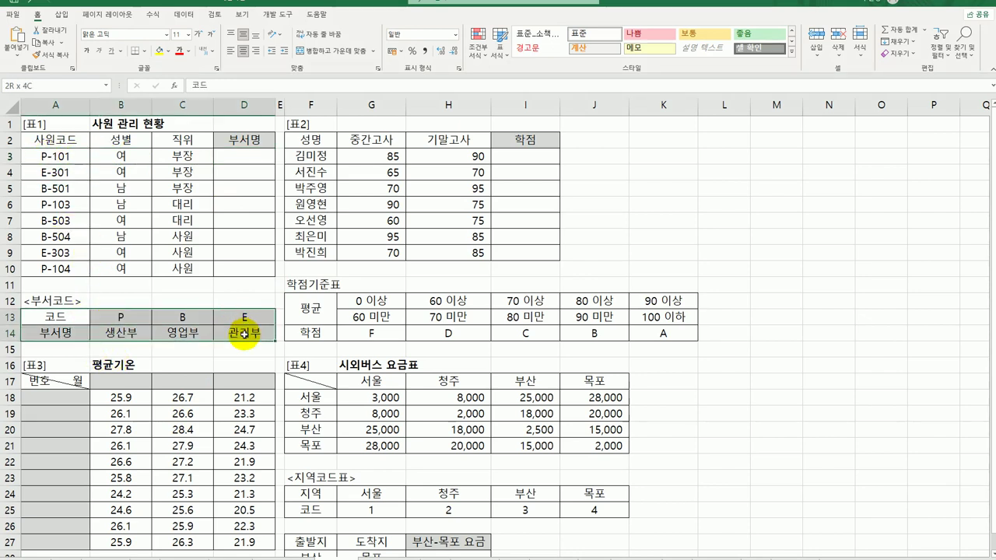
left_click(228, 158)
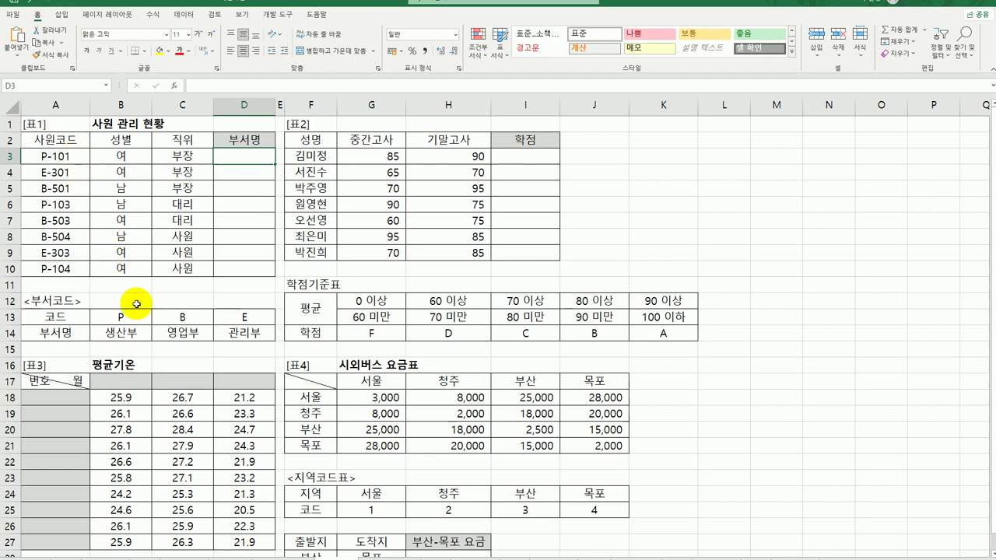
left_click_drag(129, 319, 256, 322)
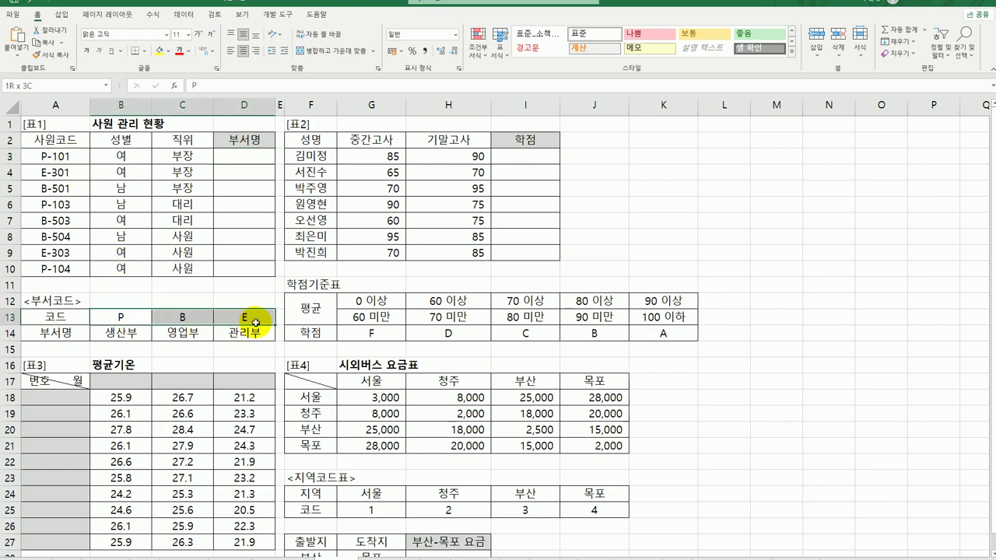
left_click_drag(136, 335, 245, 333)
- Enter =LEFT(A3,1) in cell D3 to extract the department code, and fill it down to D10
left_click(230, 158)
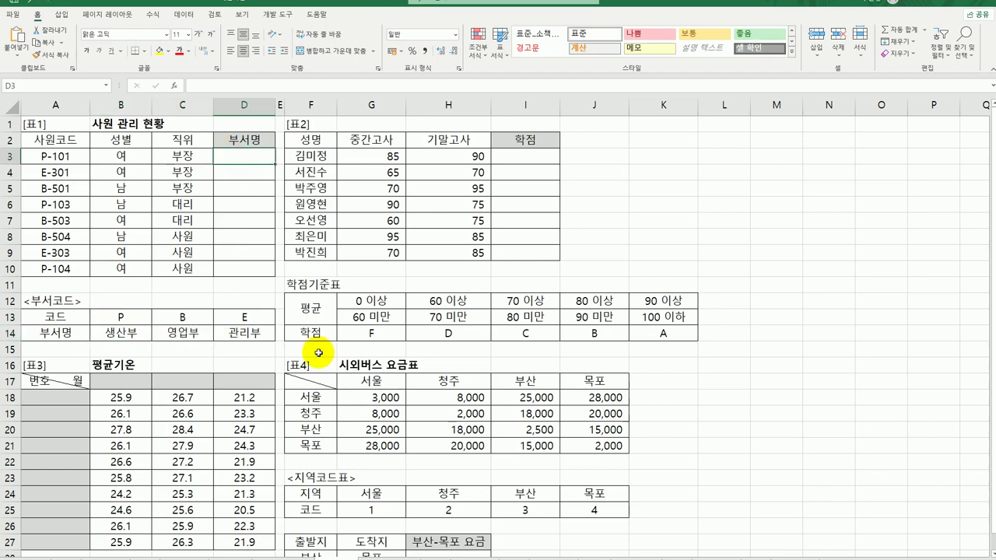
type("=")
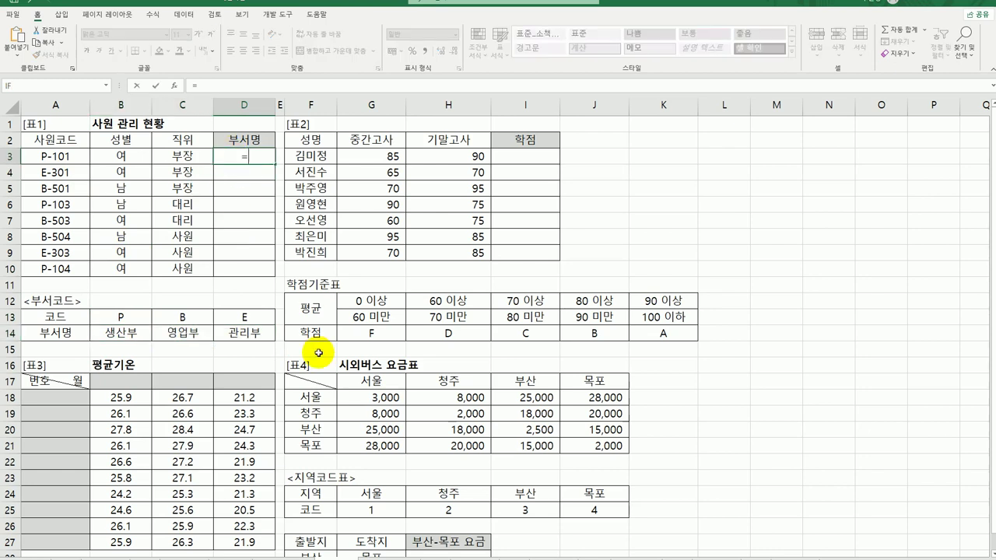
type("lef")
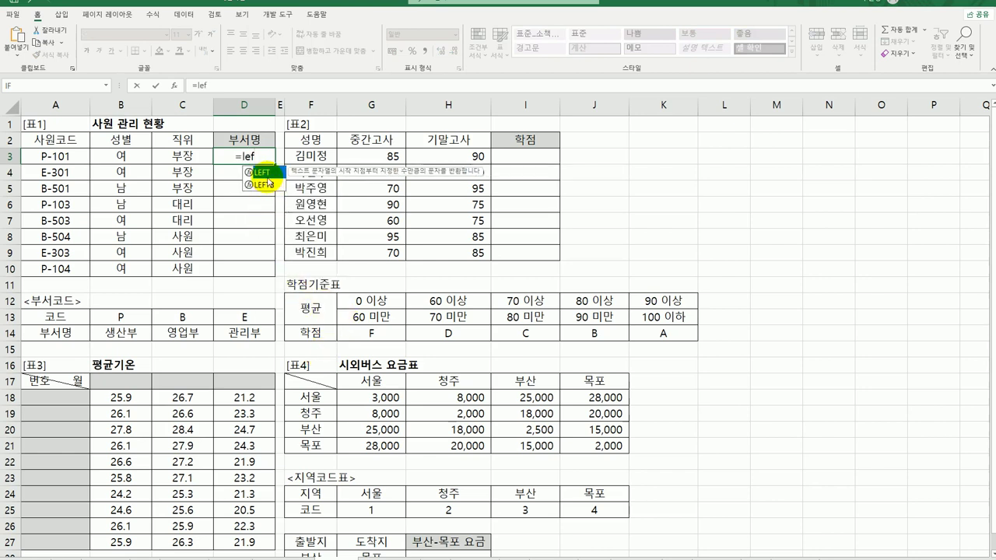
double_click(268, 177)
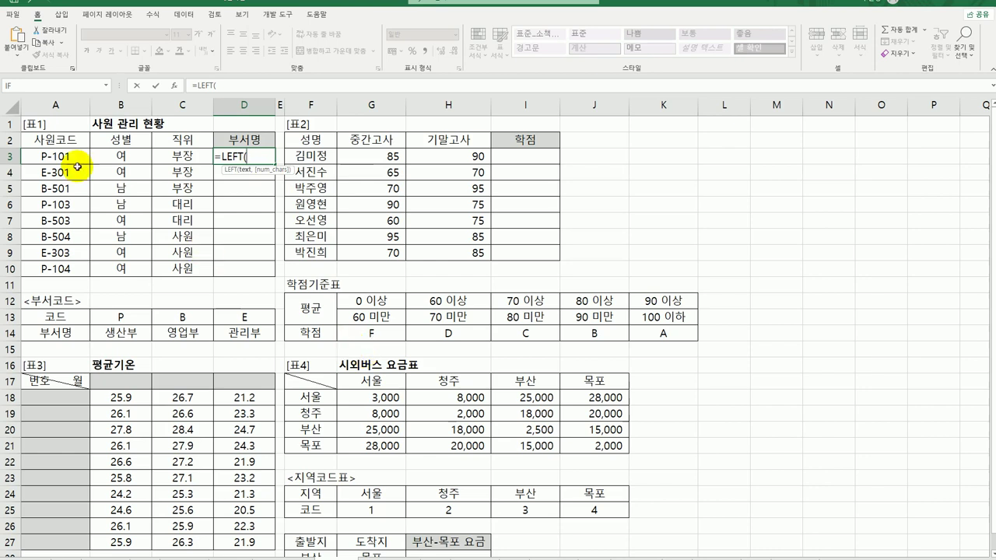
left_click(52, 156)
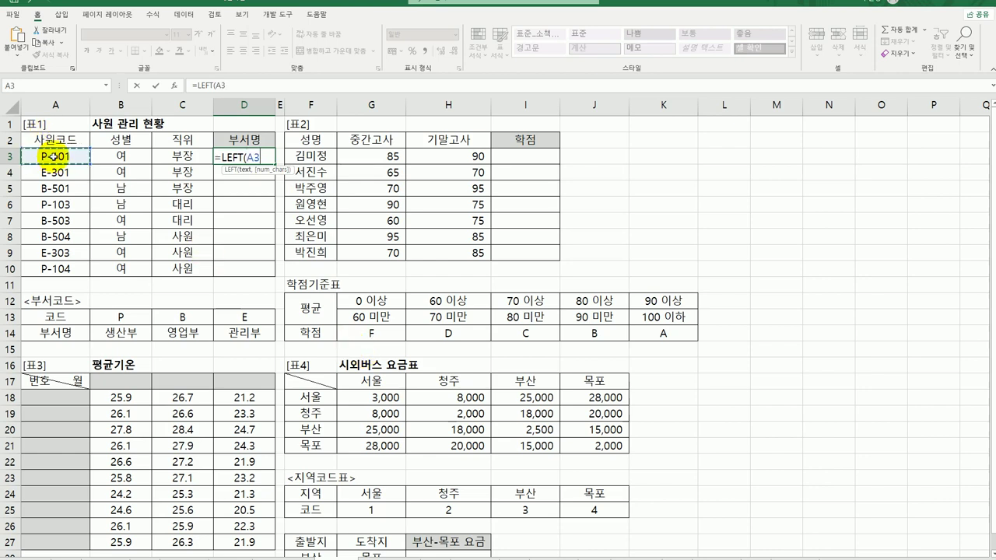
type(",1")
key("Return")
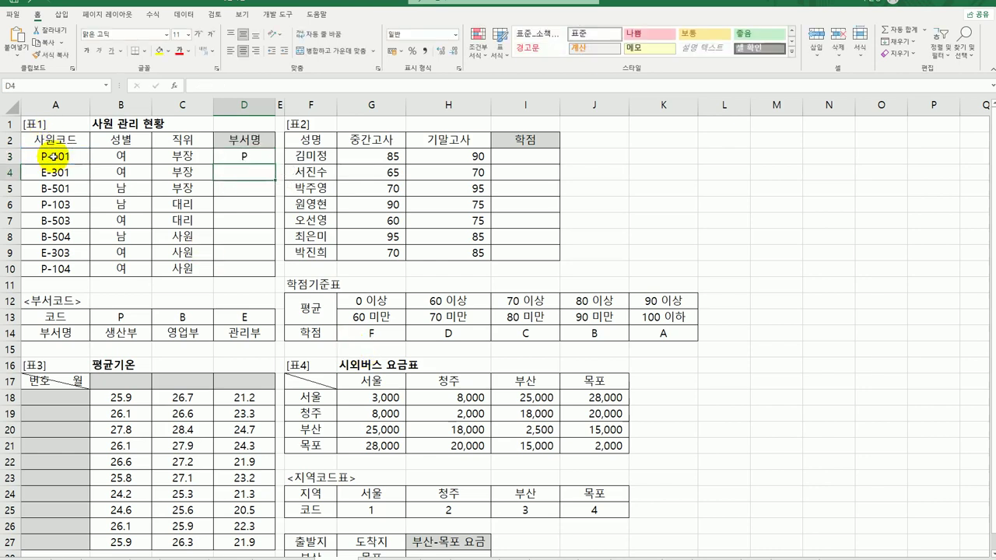
left_click(256, 157)
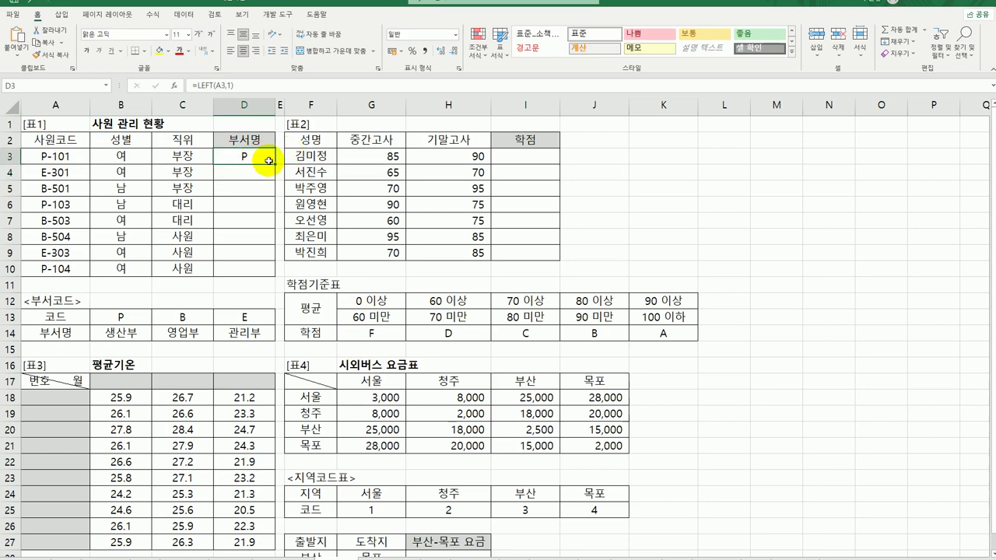
left_click_drag(268, 161, 264, 274)
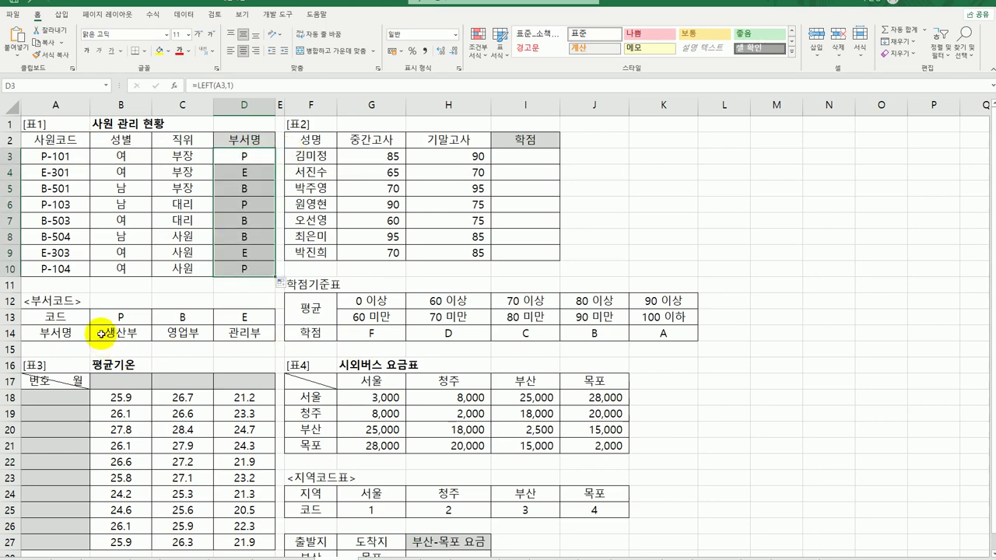
- Wrap the LEFT(A3,1) formula in D3 in an HLOOKUP function as its lookup value and open its function arguments
left_click_drag(116, 318, 234, 317)
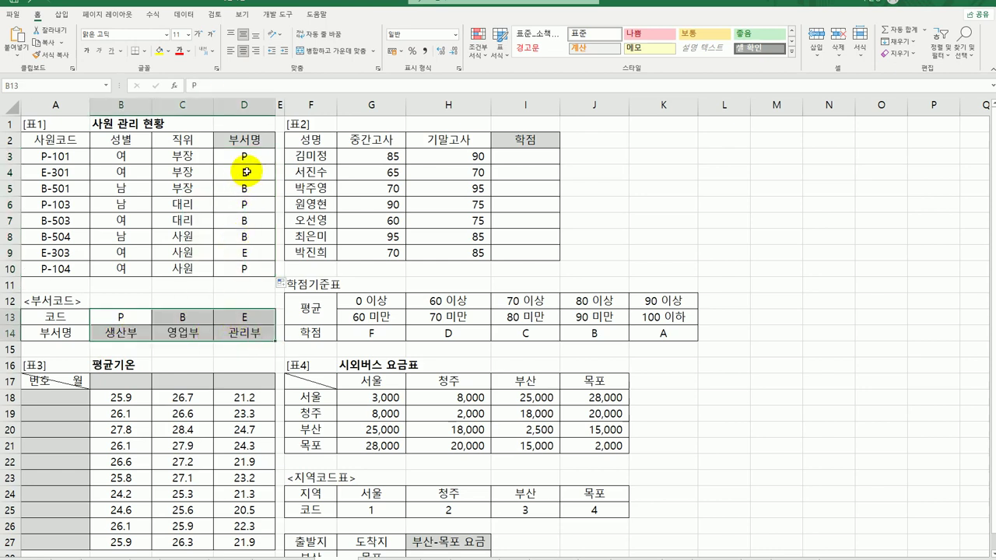
double_click(246, 155)
left_click(216, 158)
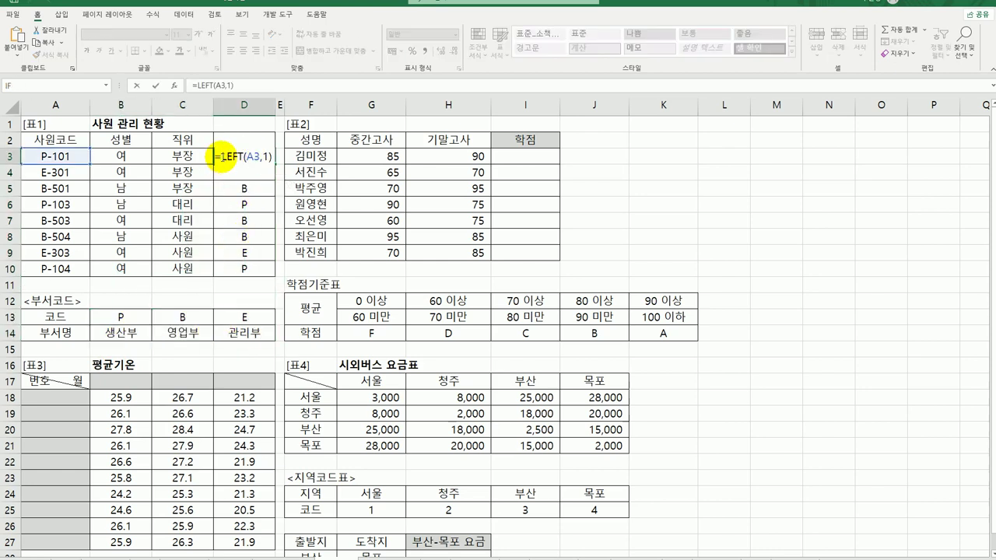
type("hl")
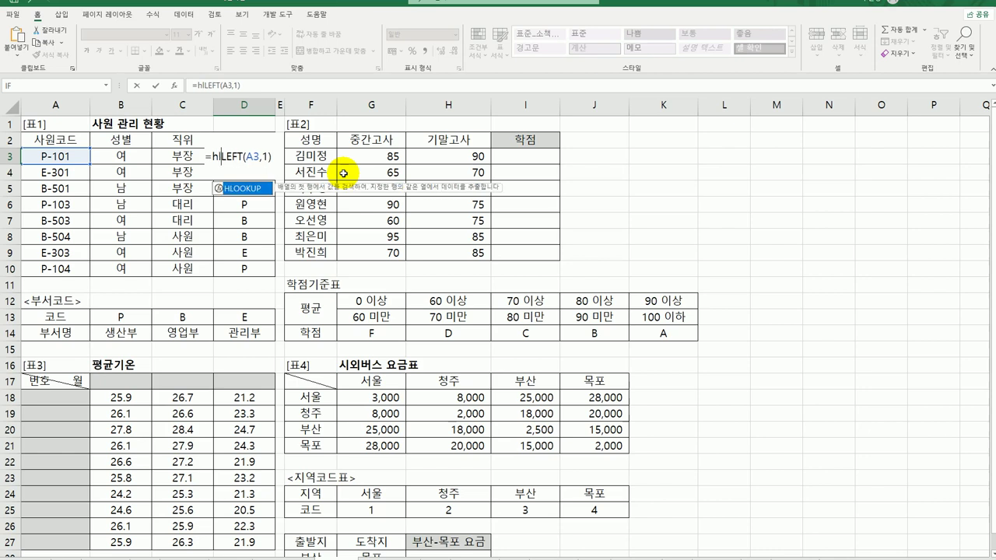
double_click(244, 188)
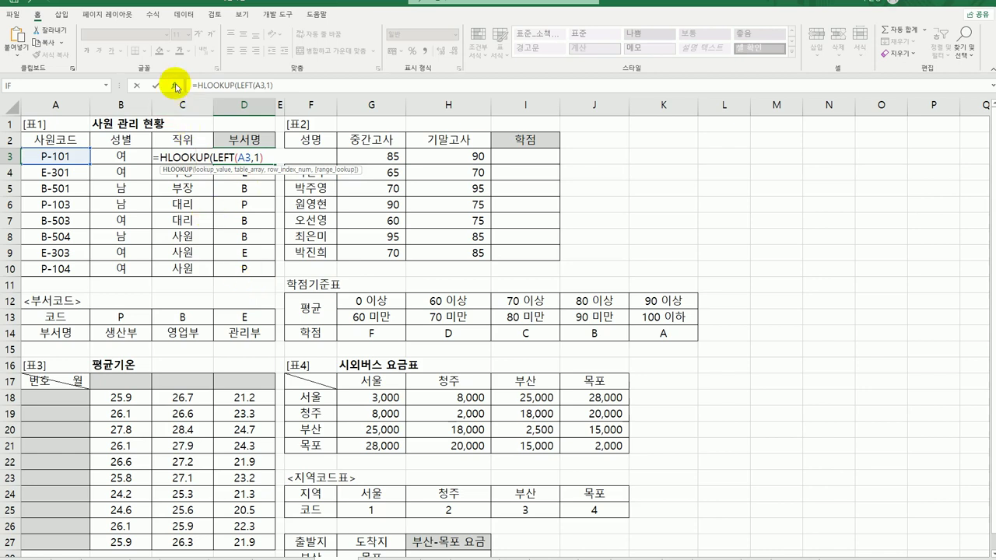
type(")")
key("ctrl+a")
left_click_drag(746, 288, 441, 165)
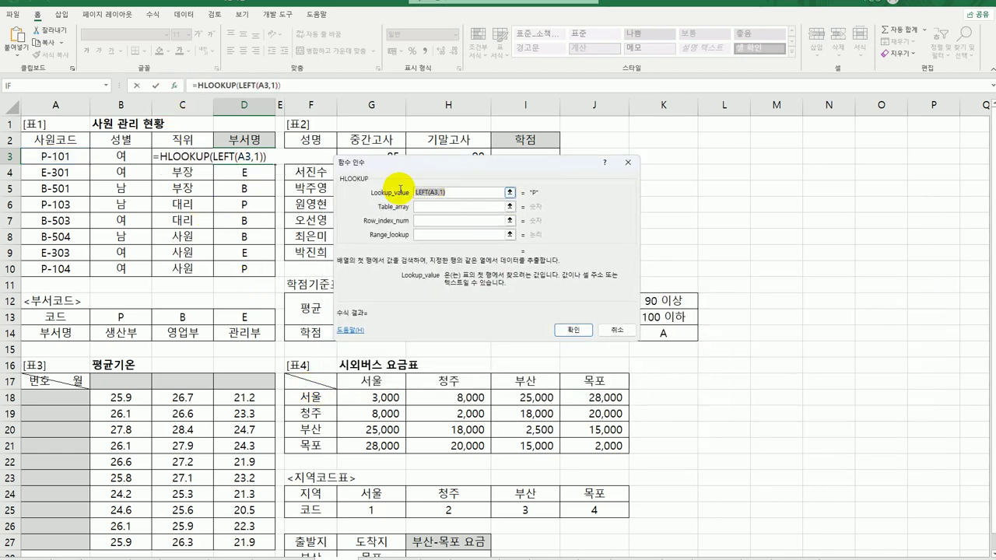
- Complete the HLOOKUP with table array $B$13:$D$14, row index 2 and range lookup 0, and fill it down to D10
left_click(424, 207)
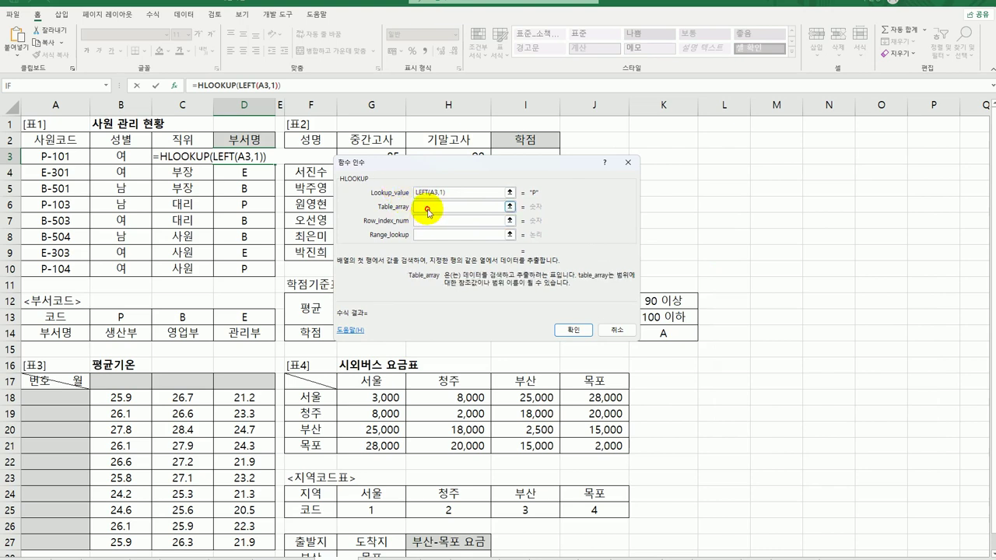
left_click_drag(121, 315, 250, 331)
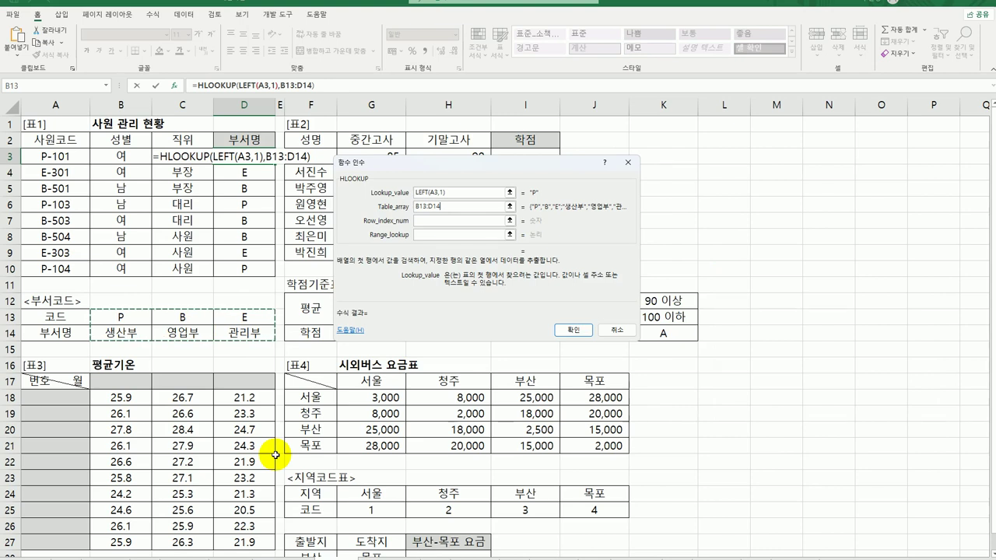
key("F4")
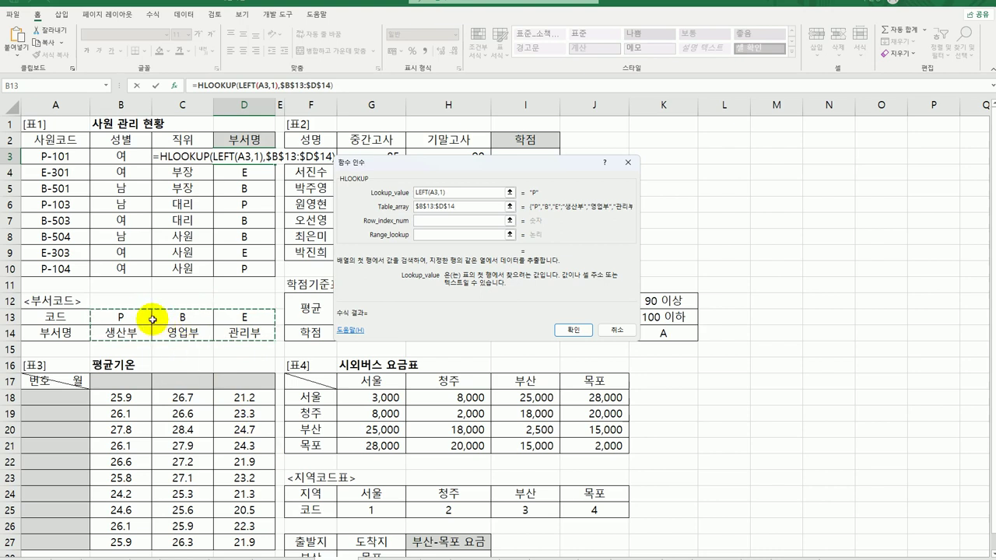
left_click(441, 220)
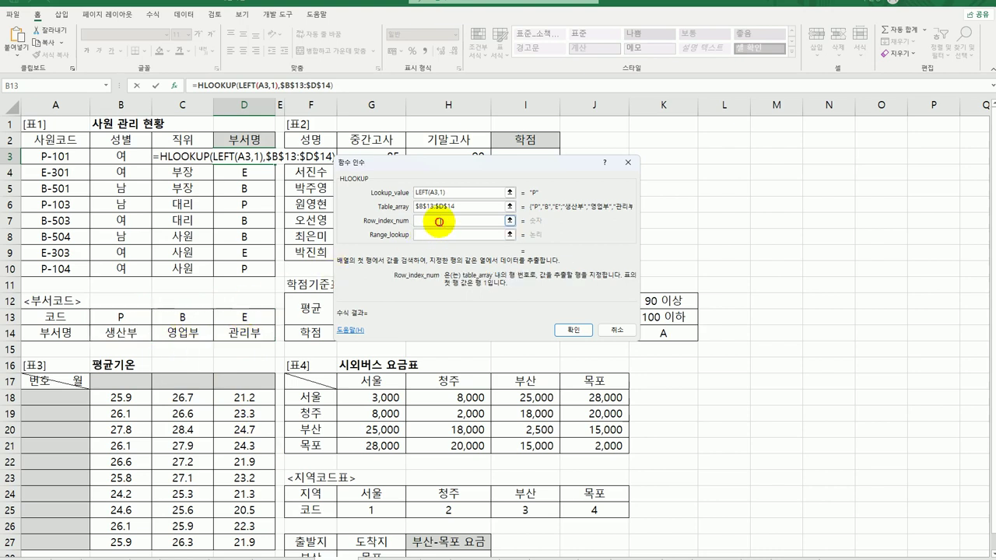
type("2")
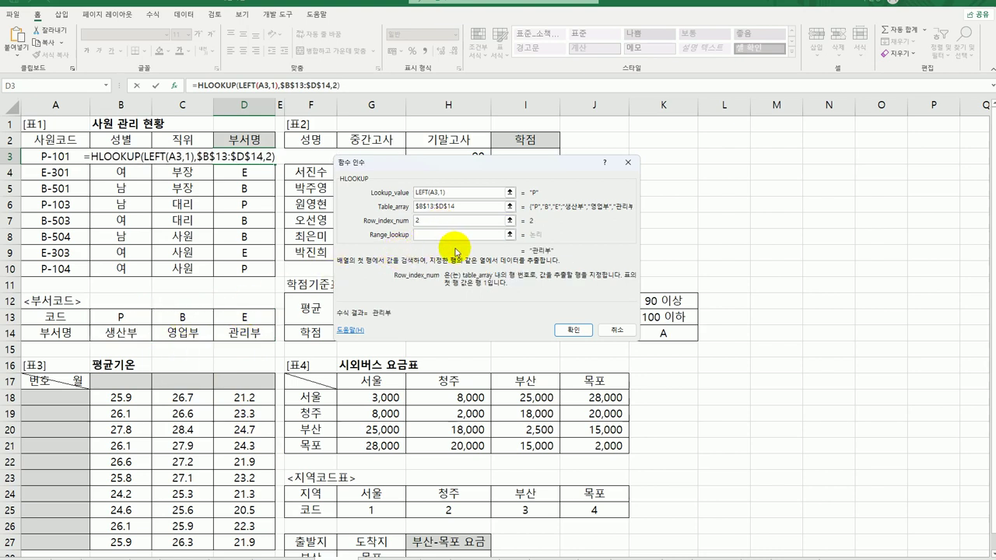
left_click(445, 235)
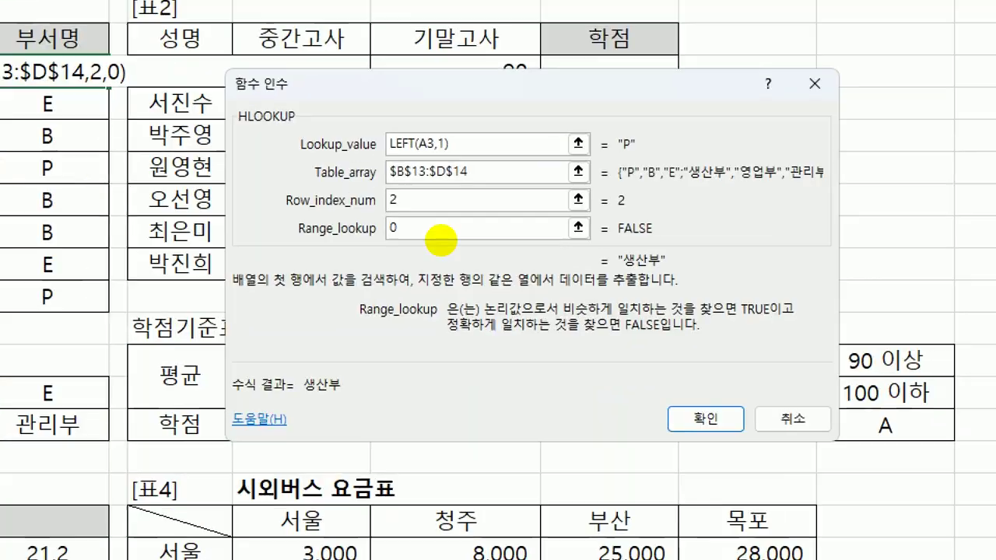
mouse_move(464, 237)
left_mouse_down()
mouse_move(413, 241)
mouse_move(471, 165)
mouse_move(459, 231)
left_mouse_up()
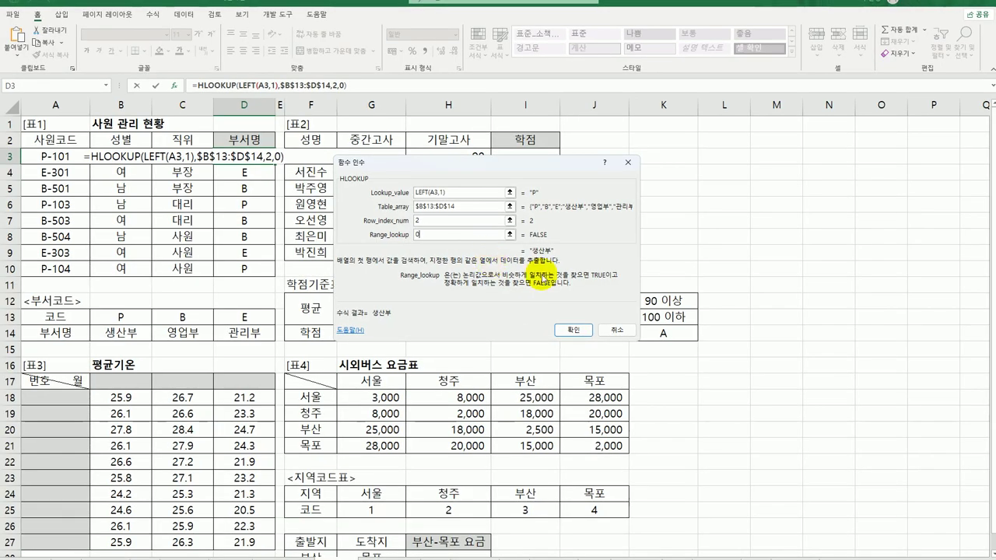
left_click(576, 332)
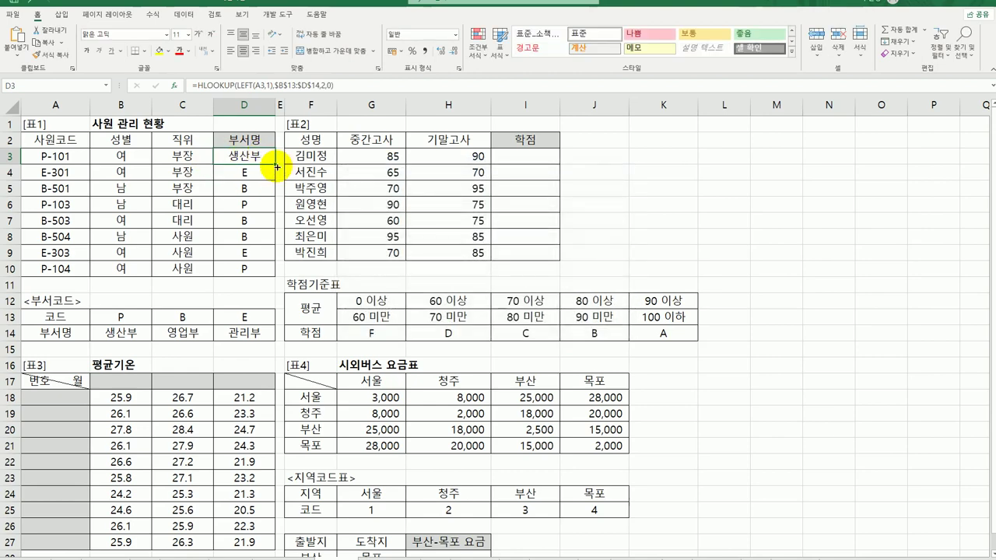
left_click_drag(277, 163, 269, 279)
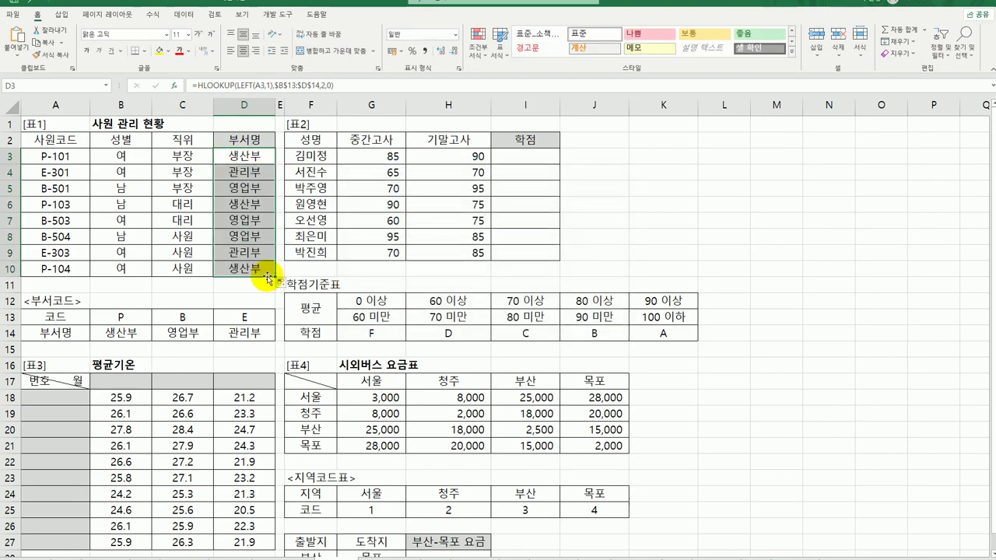
- Examine the midterm and final scores in 표2 and the average thresholds and grades in the 학점기준표 table
left_click(518, 156)
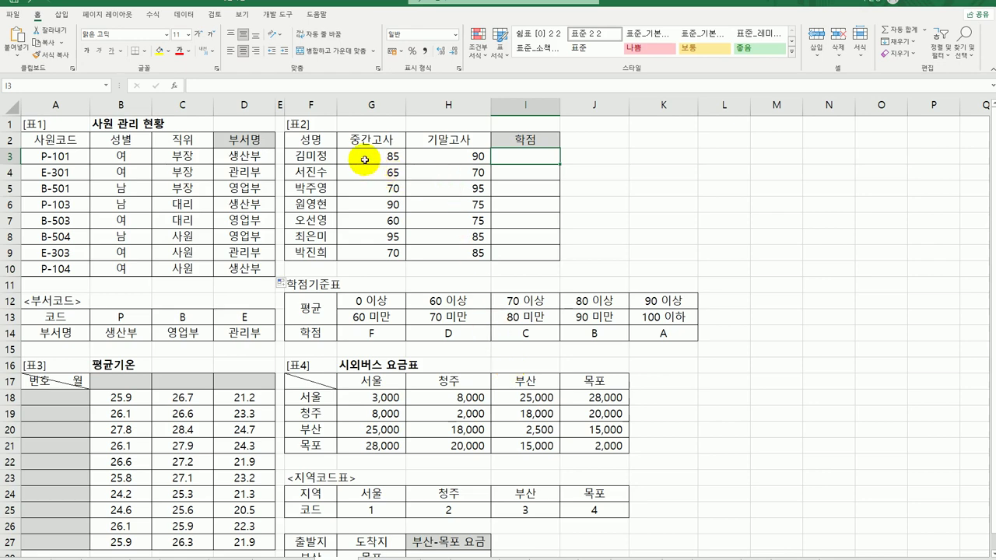
left_click_drag(365, 160, 438, 164)
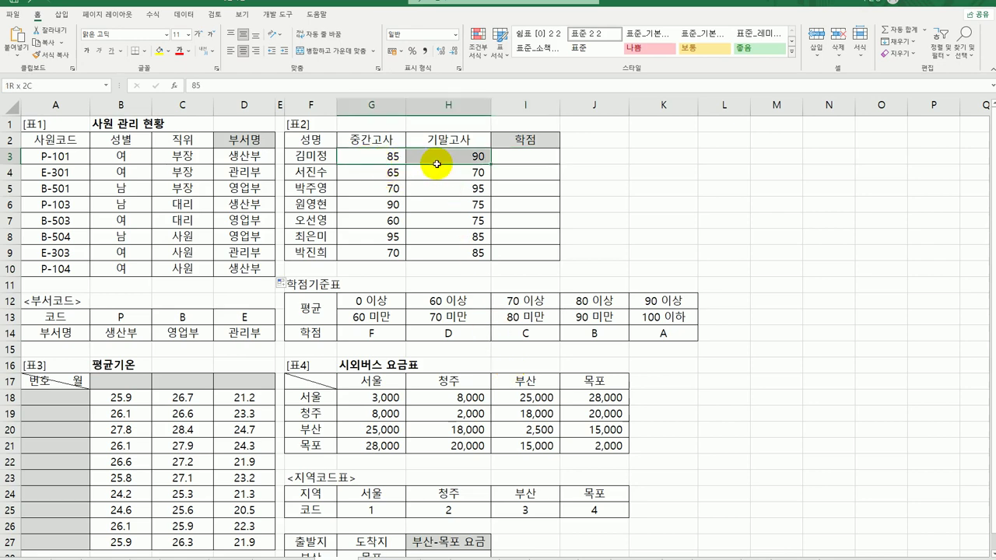
left_click(546, 164)
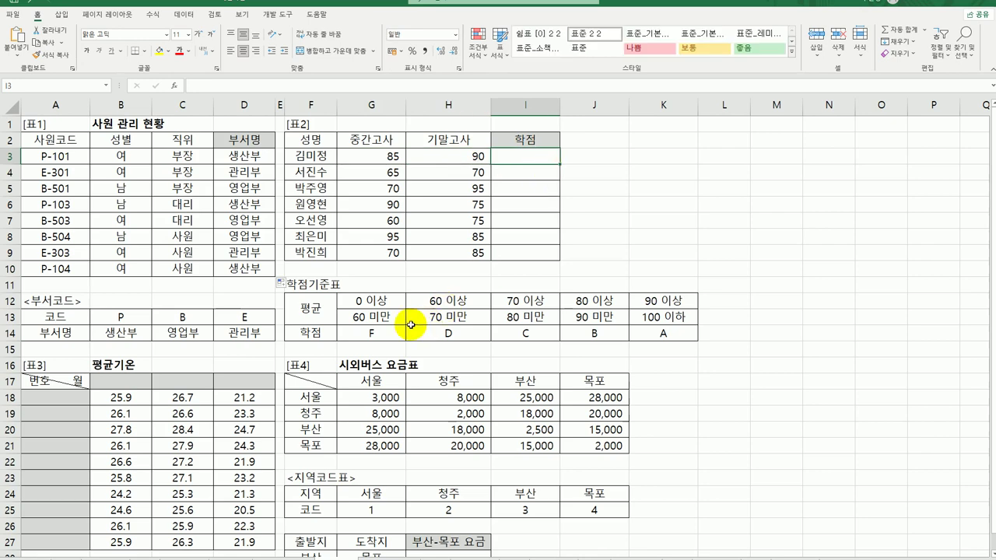
left_click_drag(369, 300, 637, 334)
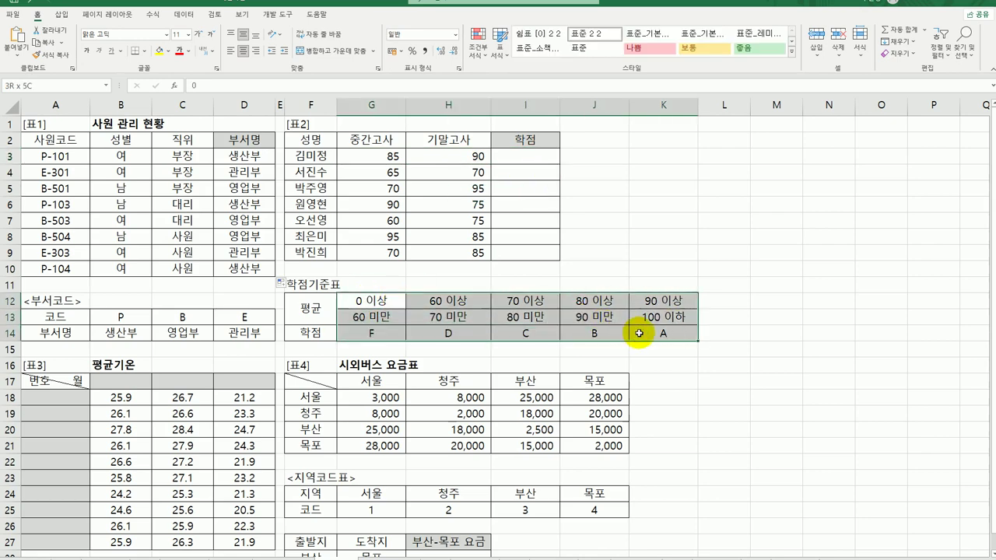
left_click_drag(362, 305, 652, 307)
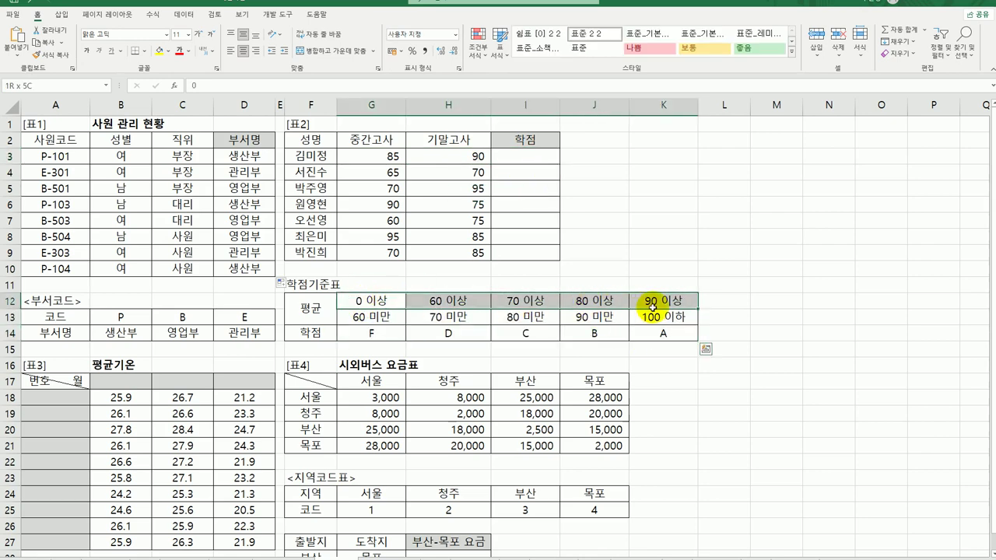
left_click_drag(365, 332, 660, 334)
- Enter =AVERAGE(G3:H3) in cell I3 to average the midterm and final scores, and fill it down to I9
left_click(527, 158)
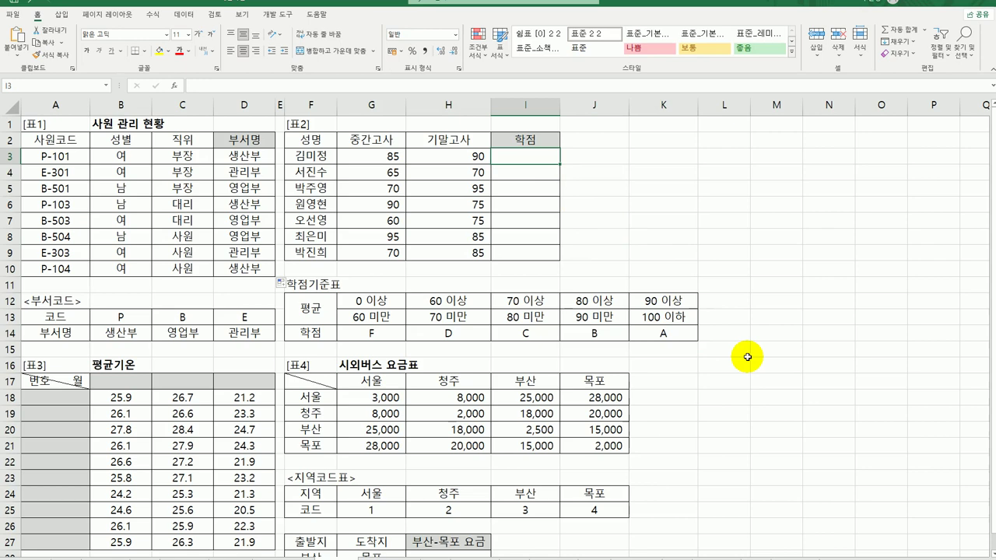
type("=")
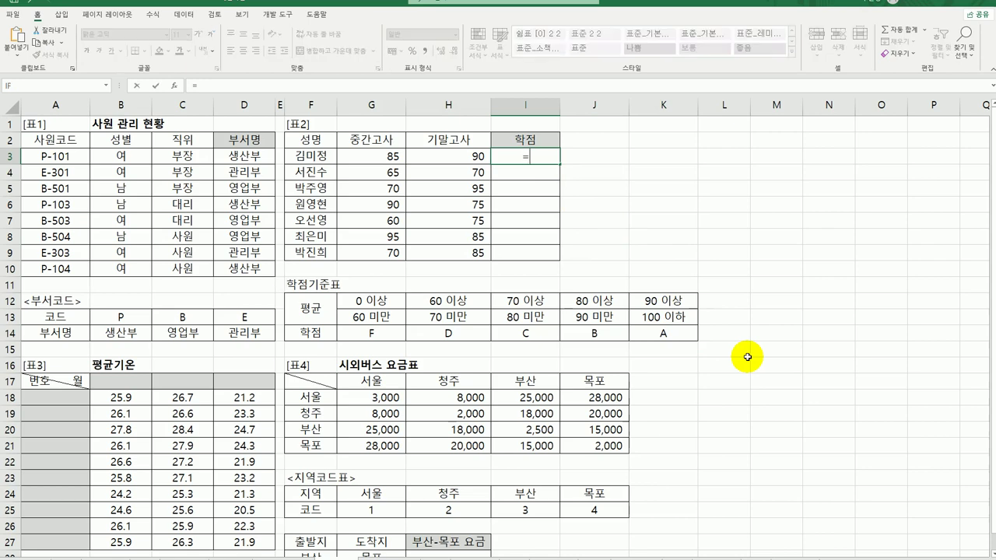
type("ave")
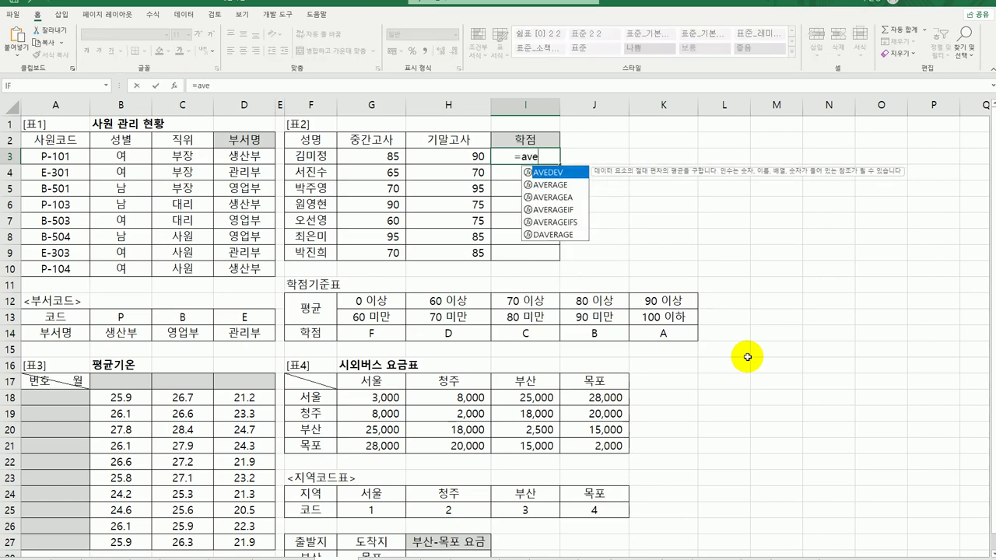
double_click(571, 185)
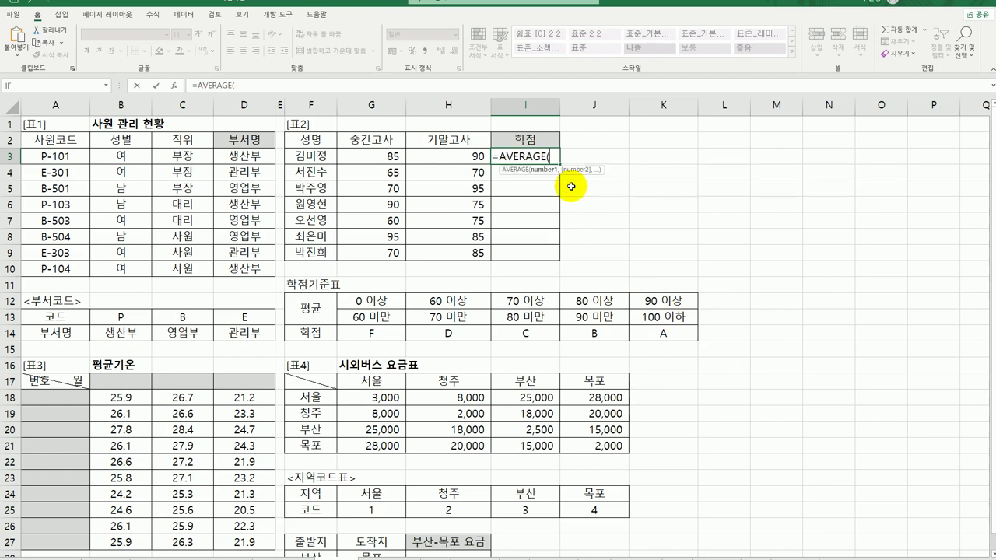
left_click_drag(392, 156, 446, 158)
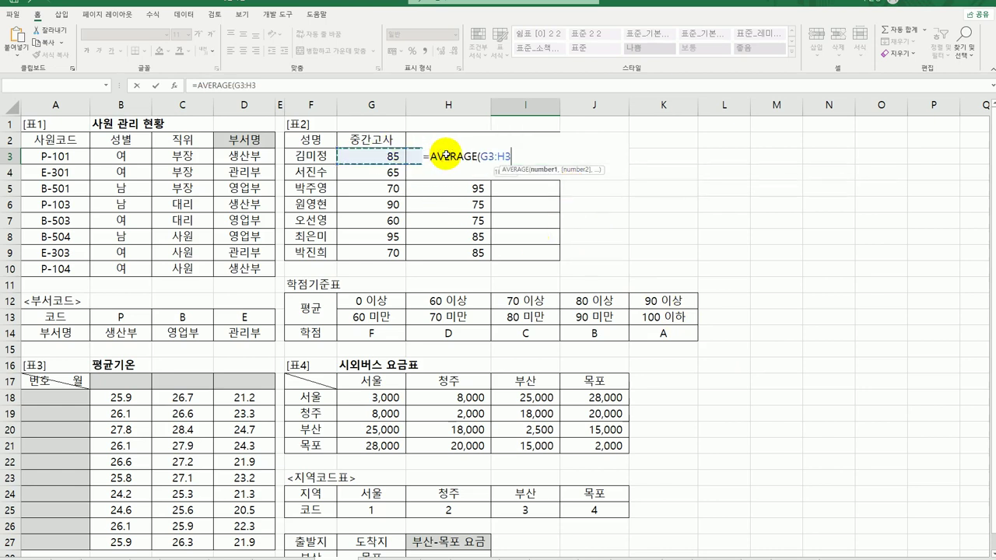
key("Return")
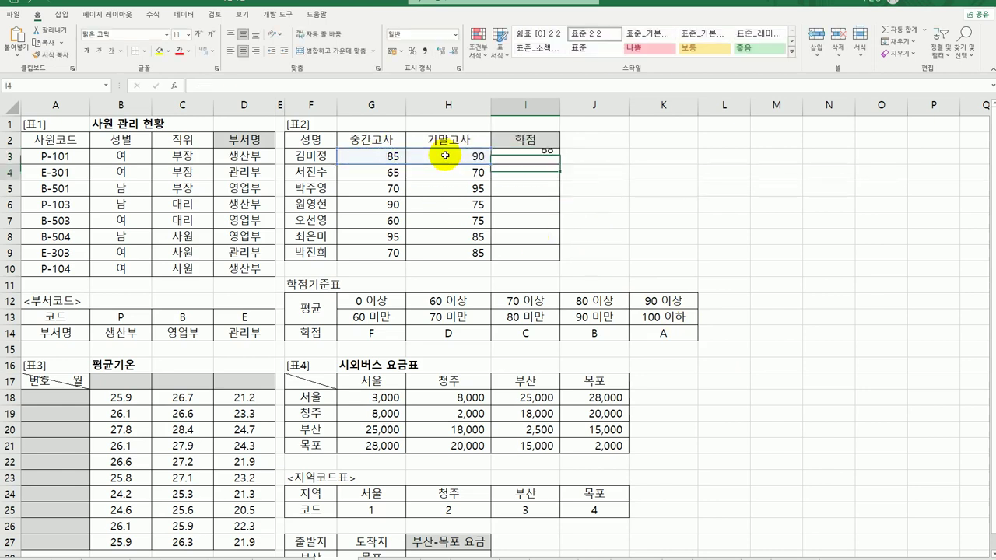
left_click(516, 156)
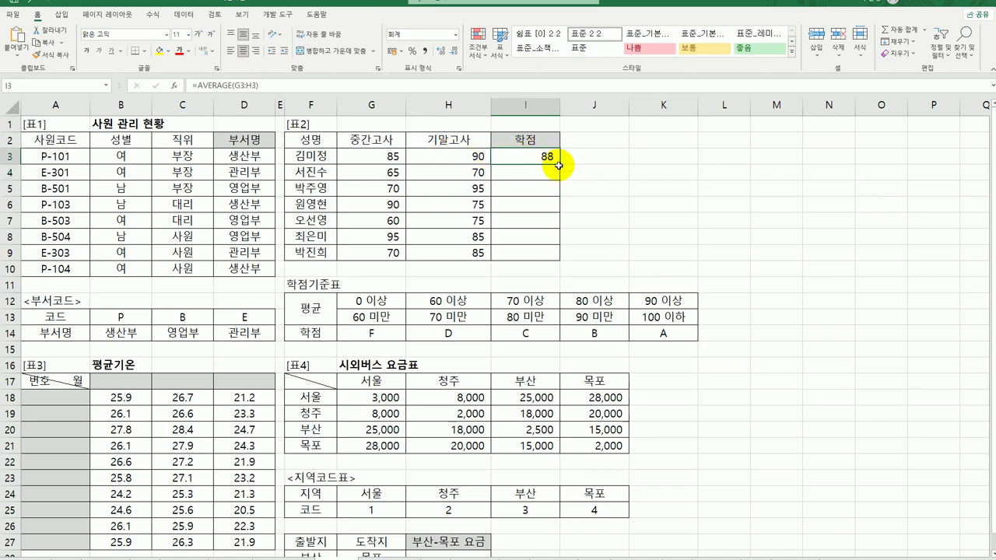
left_click_drag(559, 167, 556, 264)
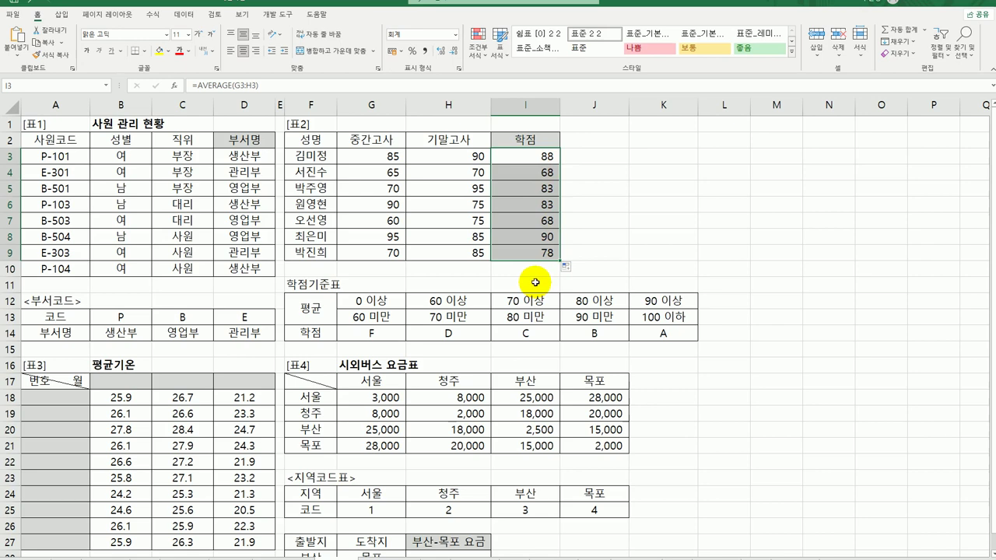
- Wrap the AVERAGE(G3:H3) formula in I3 in an HLOOKUP function as its lookup value and open its function arguments
double_click(513, 156)
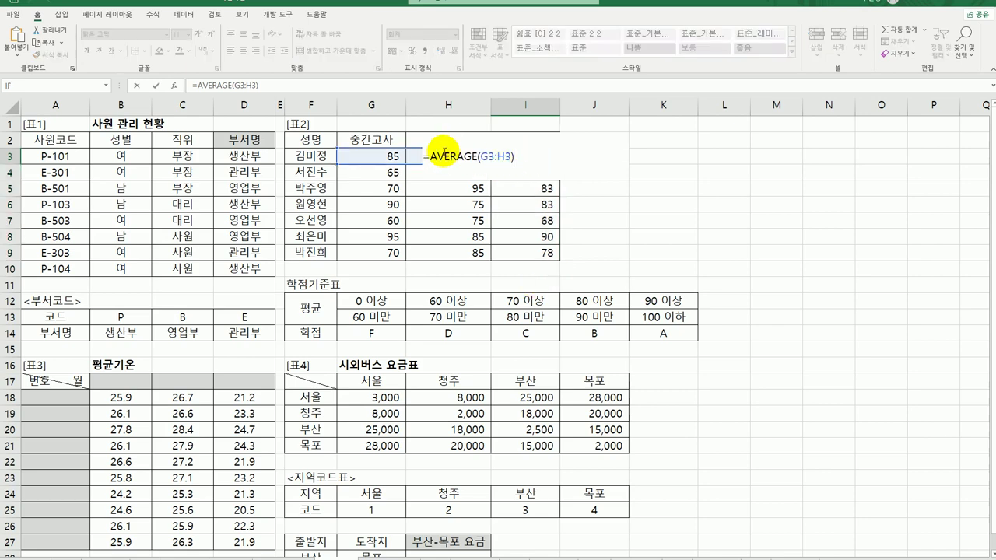
left_click(427, 157)
type("hl")
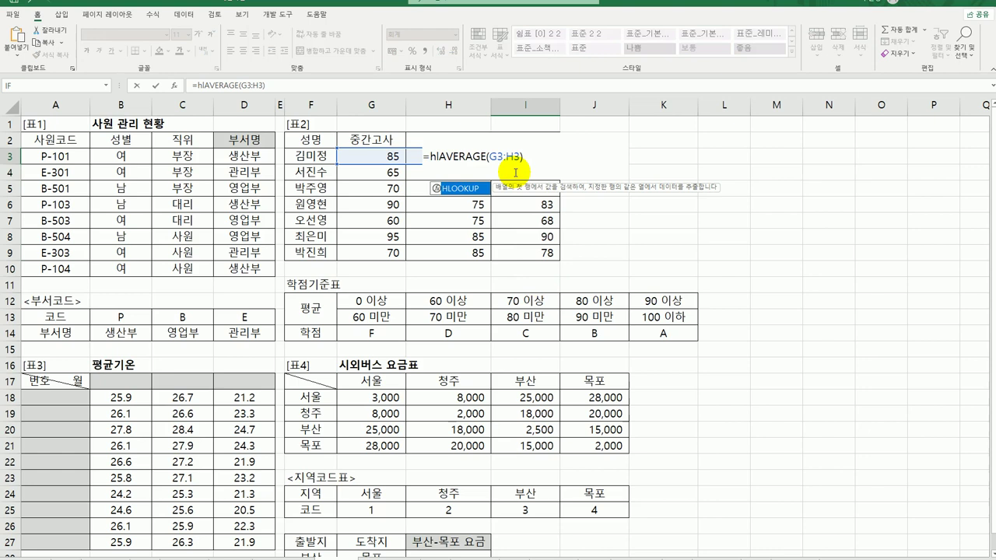
double_click(459, 188)
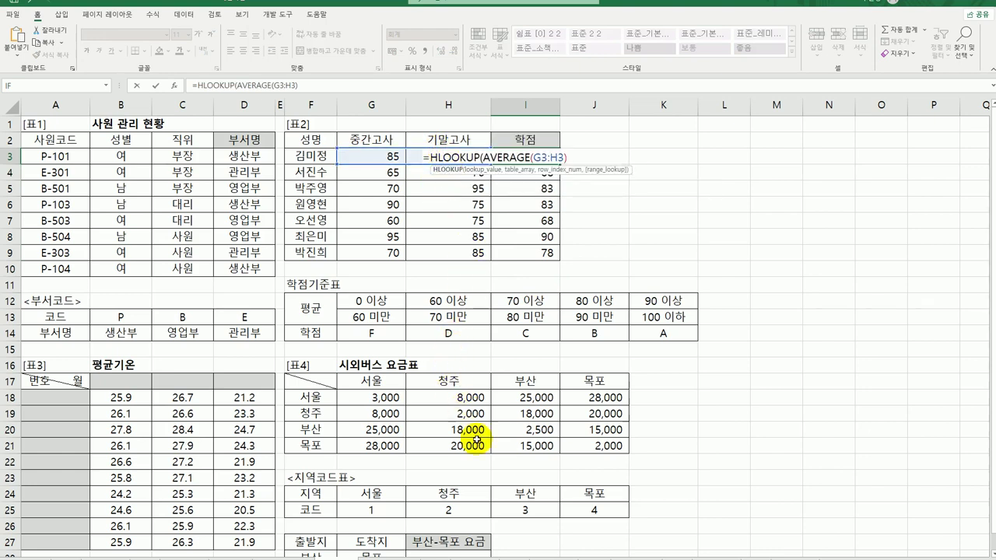
left_click(174, 86)
left_click_drag(474, 165, 732, 98)
- Complete the HLOOKUP with table array $G$12:$K$14, row index 3 and a blank range lookup, and fill it down to I9
left_click(696, 134)
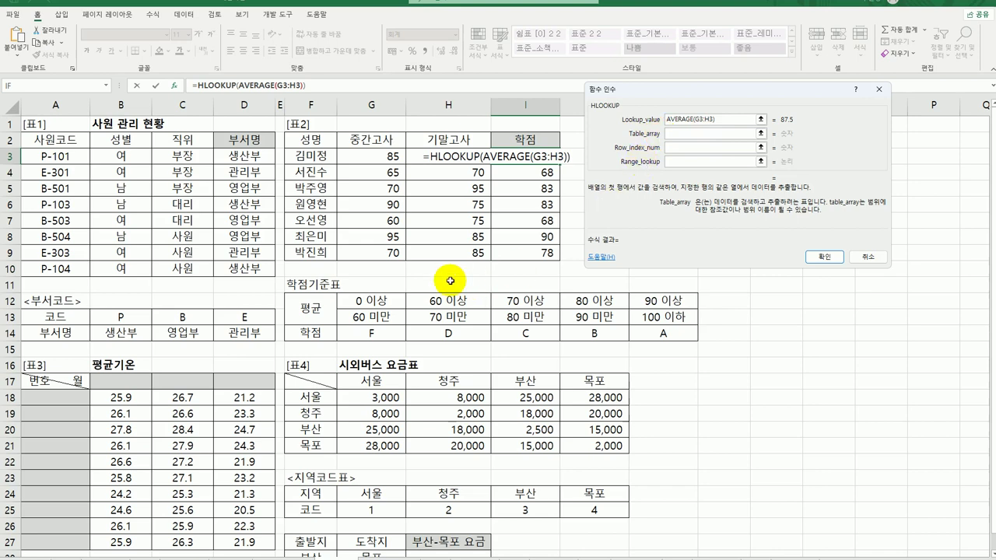
left_click_drag(368, 304, 665, 334)
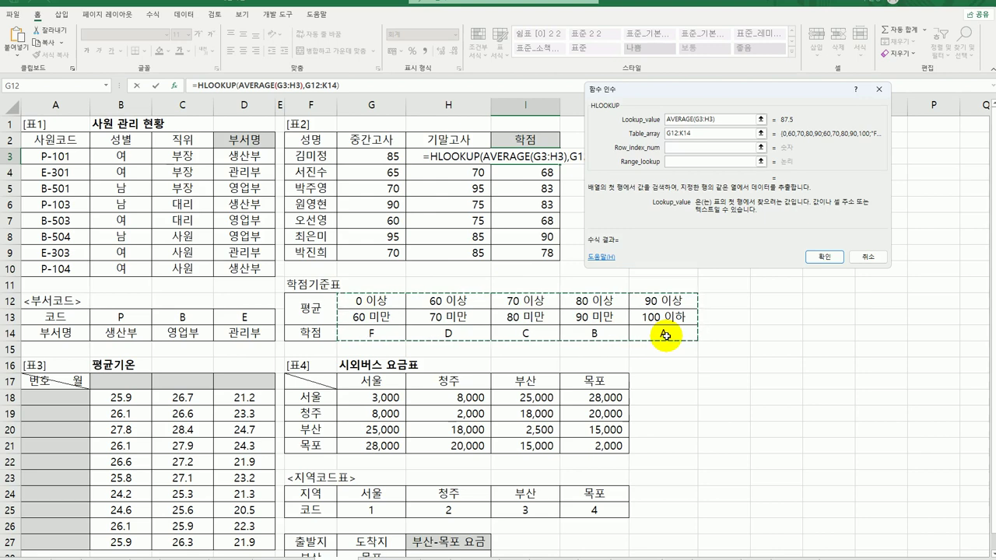
key("F4")
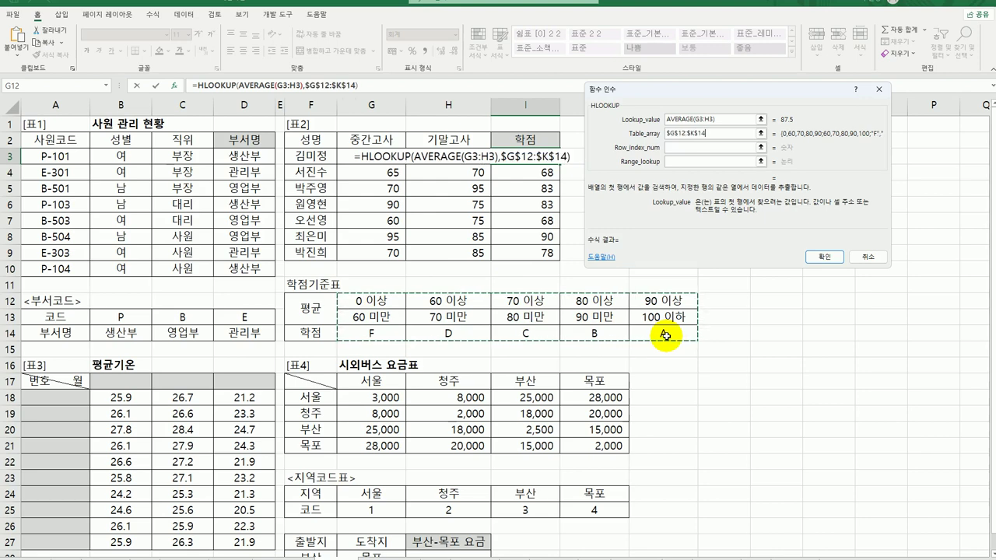
left_click(674, 148)
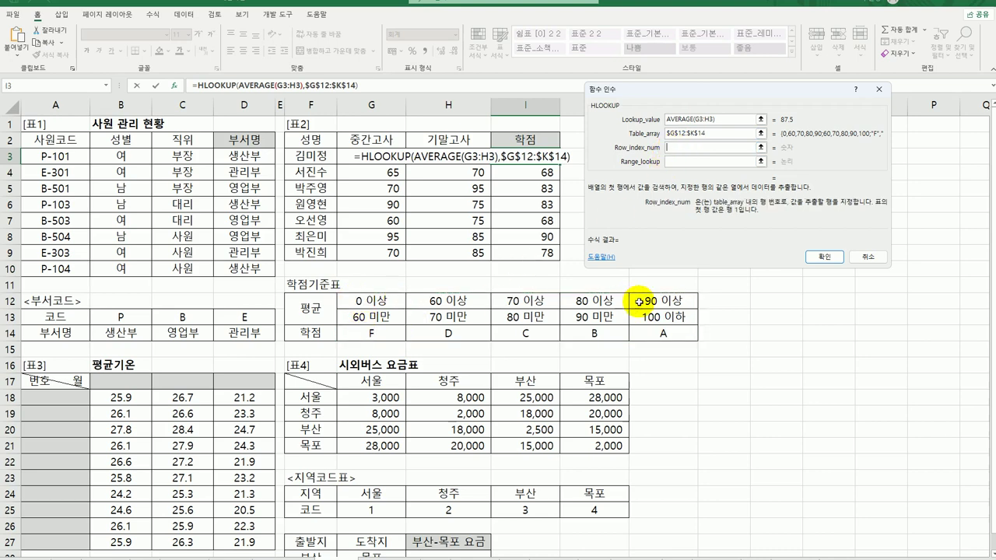
type("3")
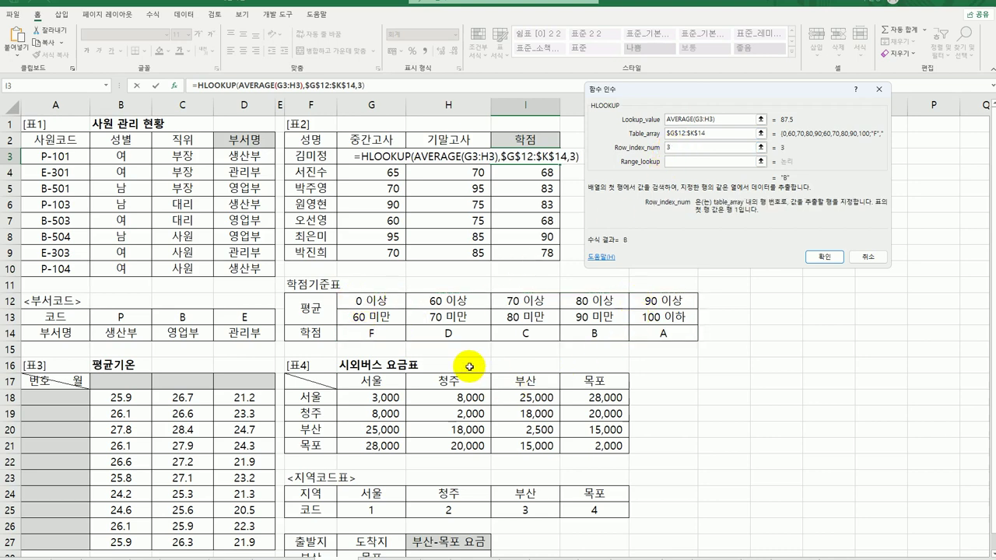
left_click(671, 164)
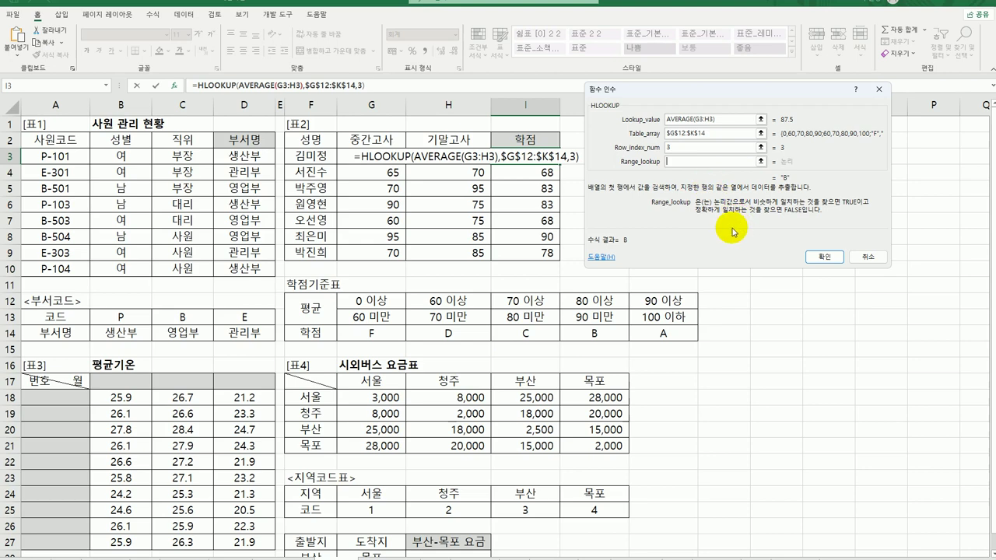
left_click(825, 258)
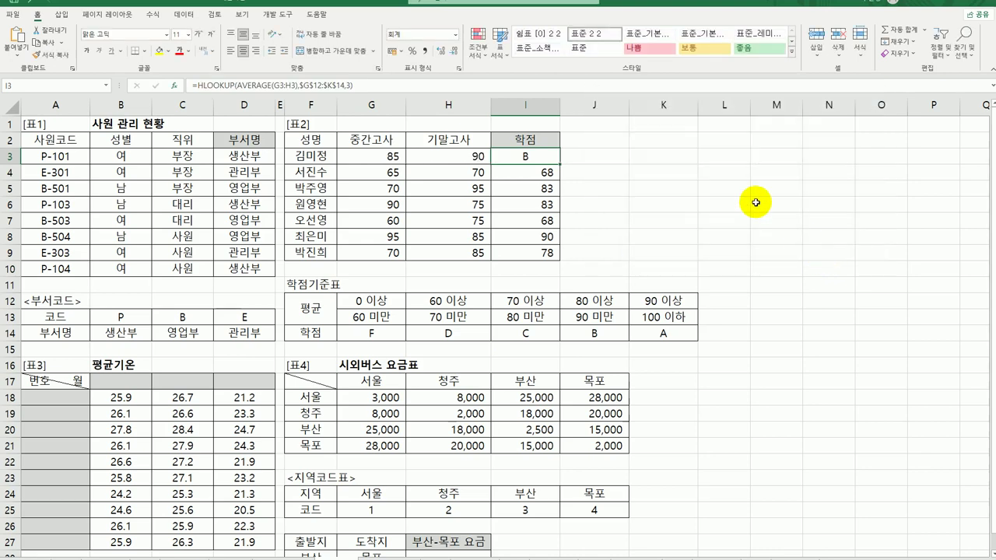
left_click_drag(560, 169, 566, 252)
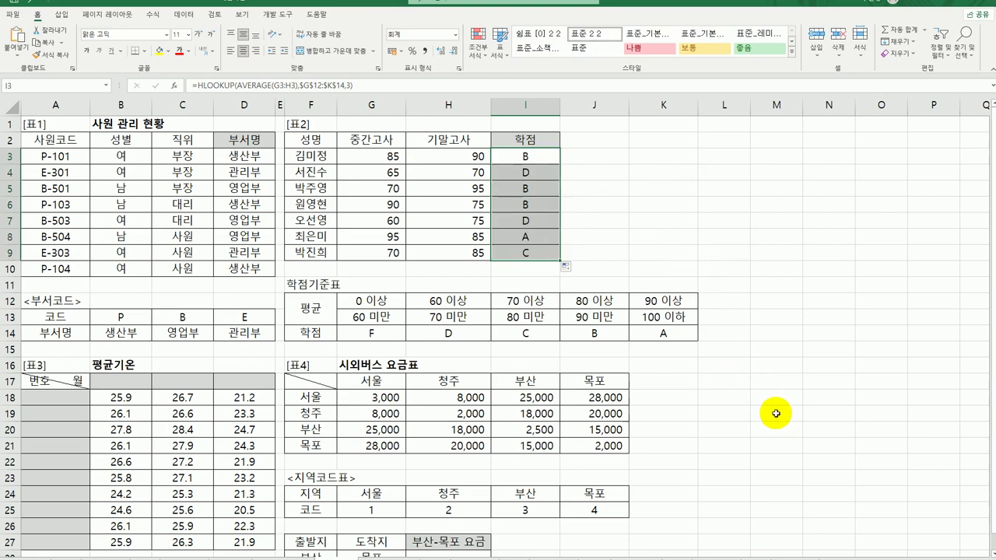
- Enter =ROW() in cell A18, the first 번호 cell of 표3
scroll(775, 413, "down", 1)
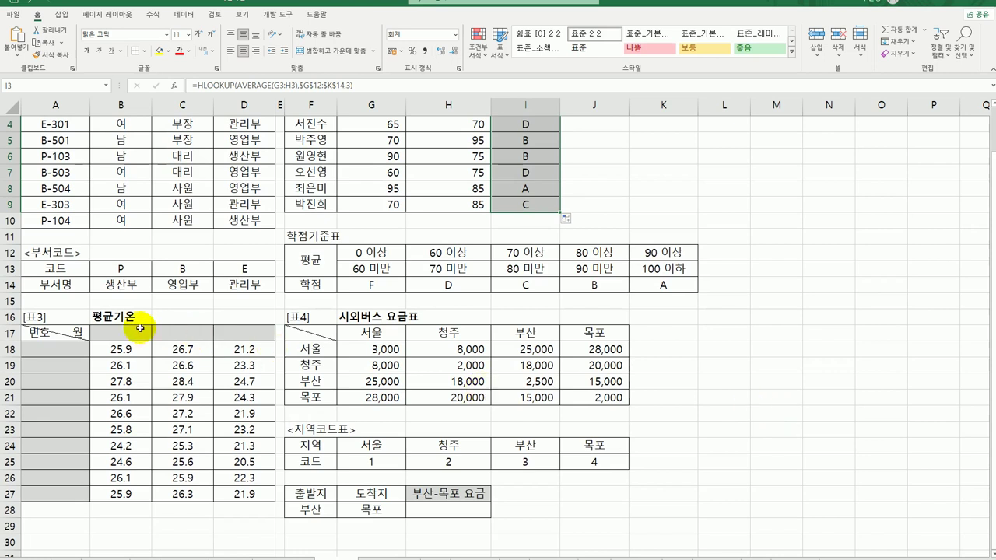
left_click(127, 332)
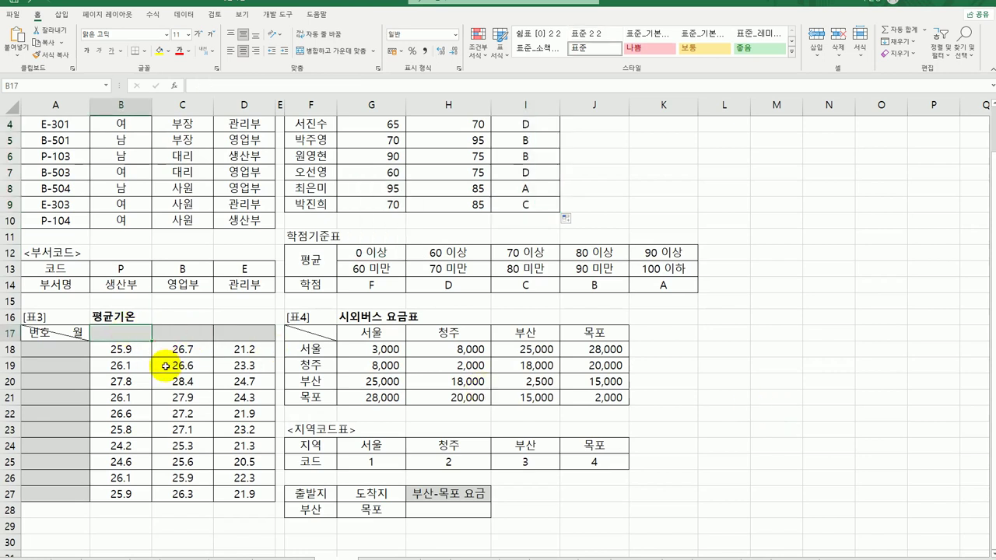
left_click(56, 352)
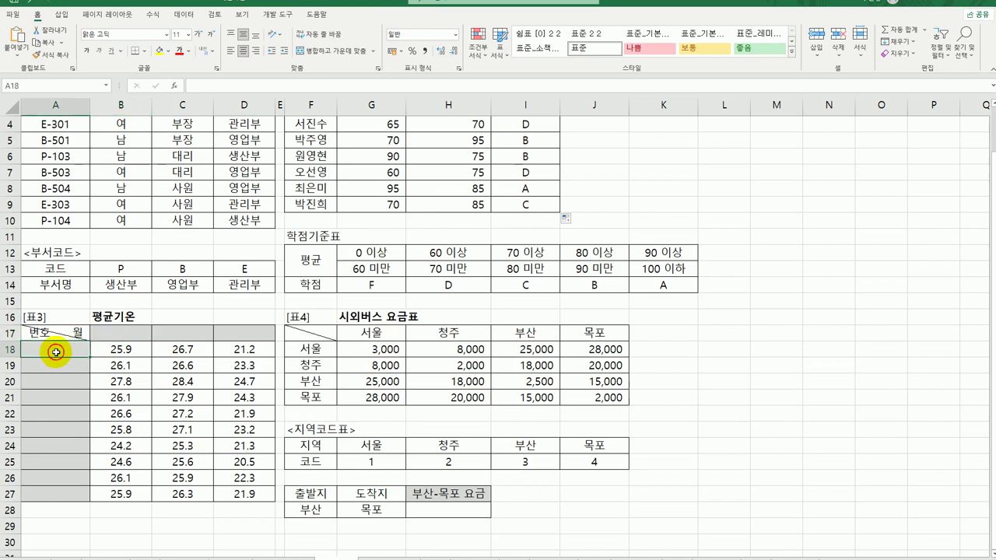
left_click_drag(56, 352, 43, 494)
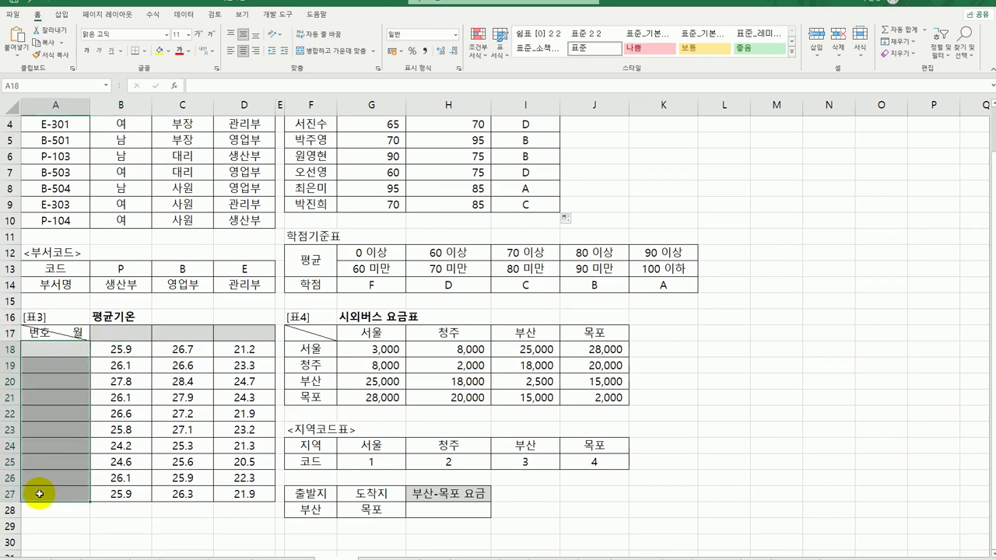
left_click(55, 351)
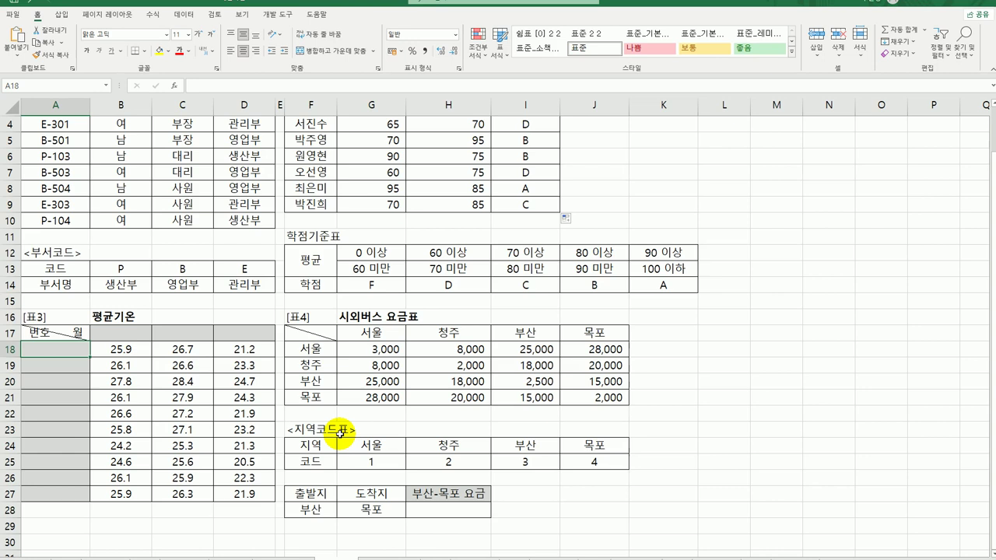
type("=row")
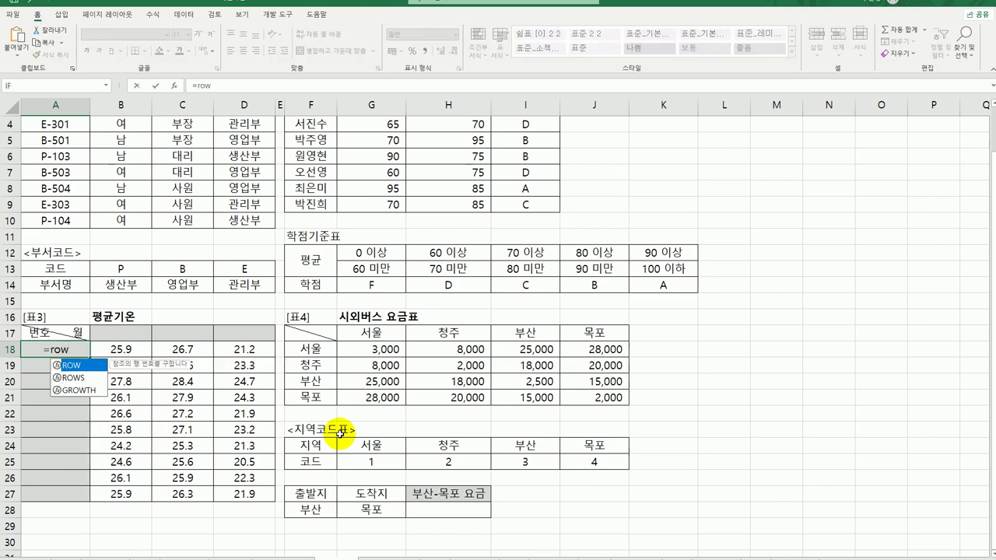
type("()")
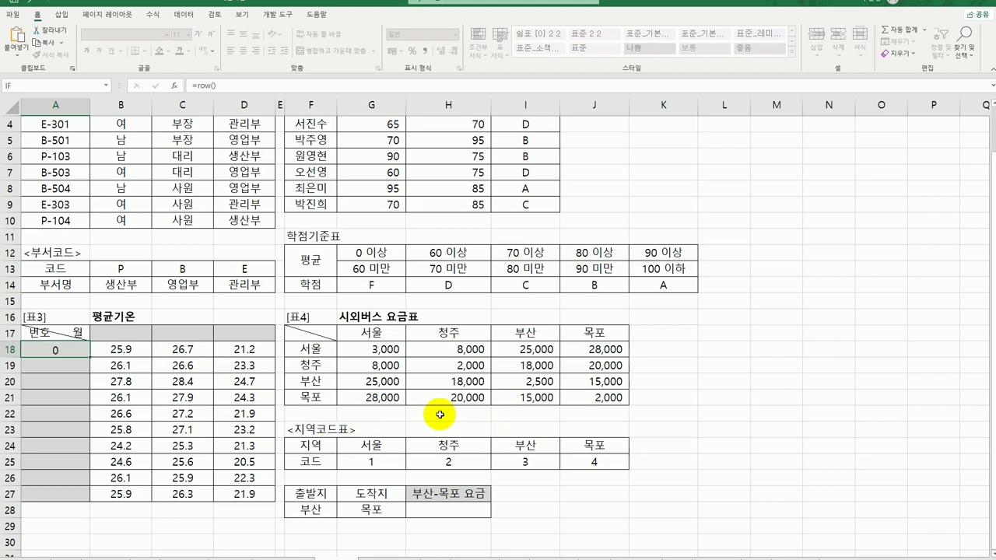
key("Return")
left_click(51, 352)
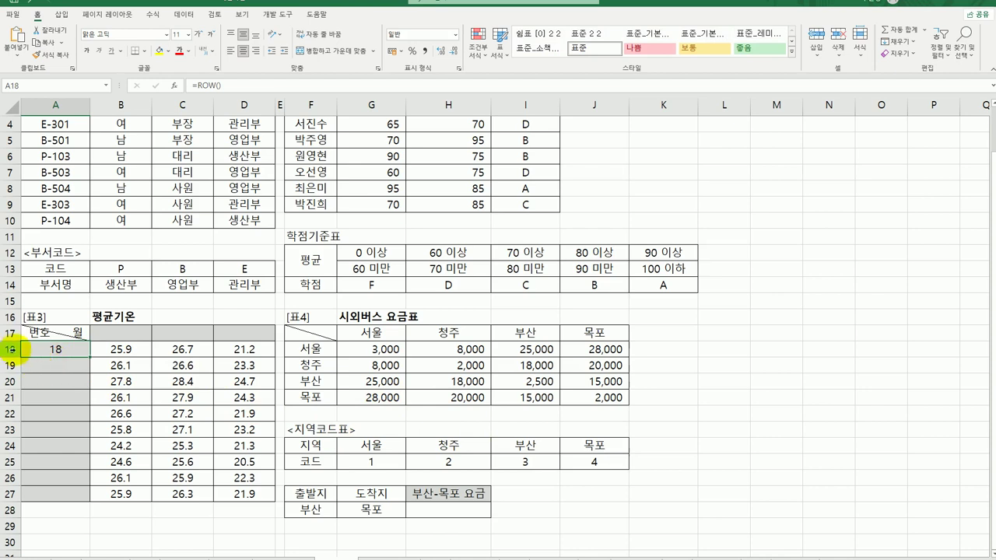
- Change the formula in A18 to =ROW()-17 and fill it down to A27
double_click(65, 349)
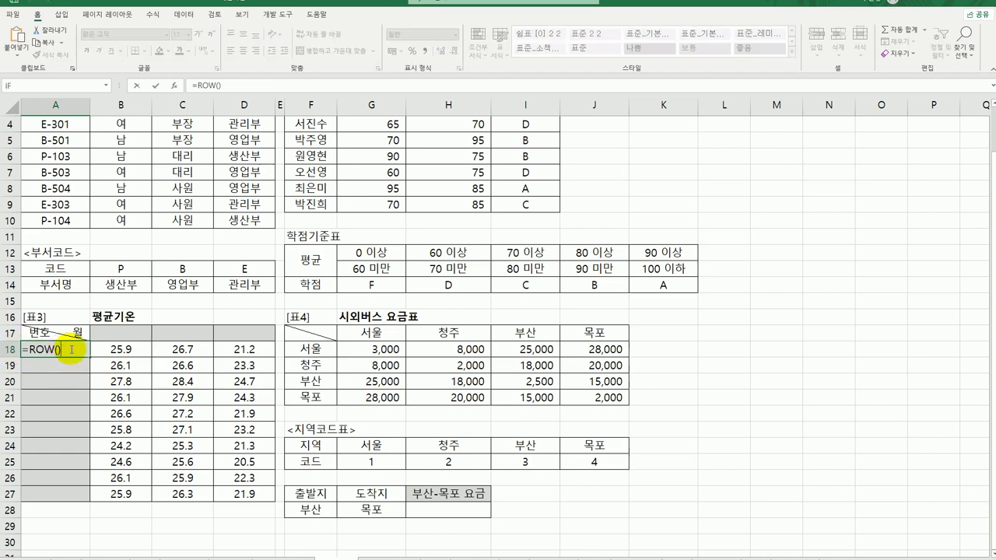
key("Return")
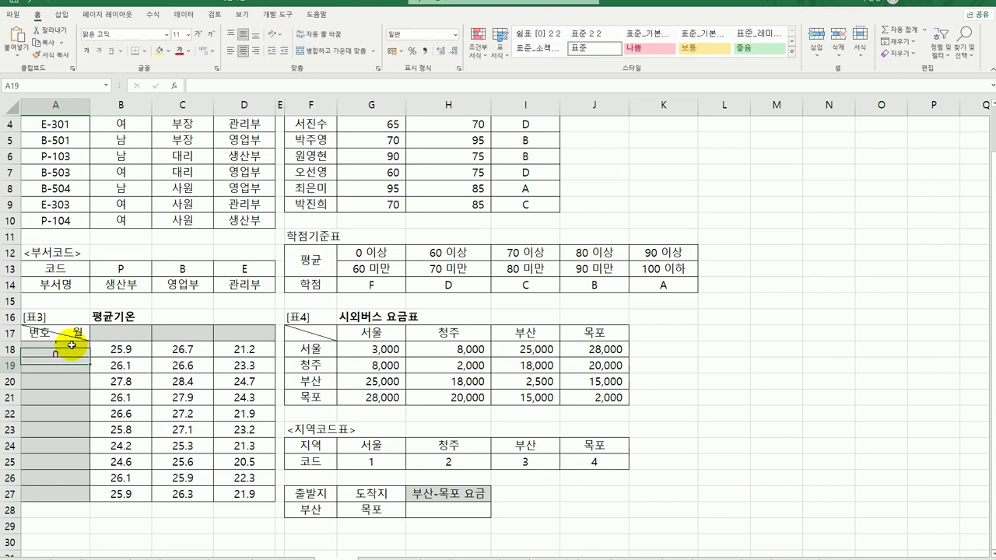
left_click(71, 345)
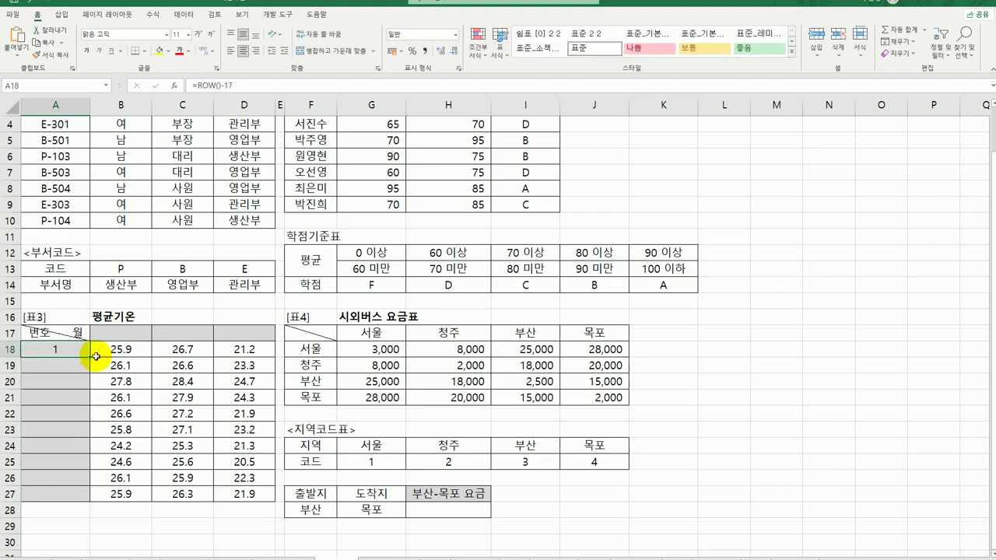
left_click_drag(88, 357, 85, 502)
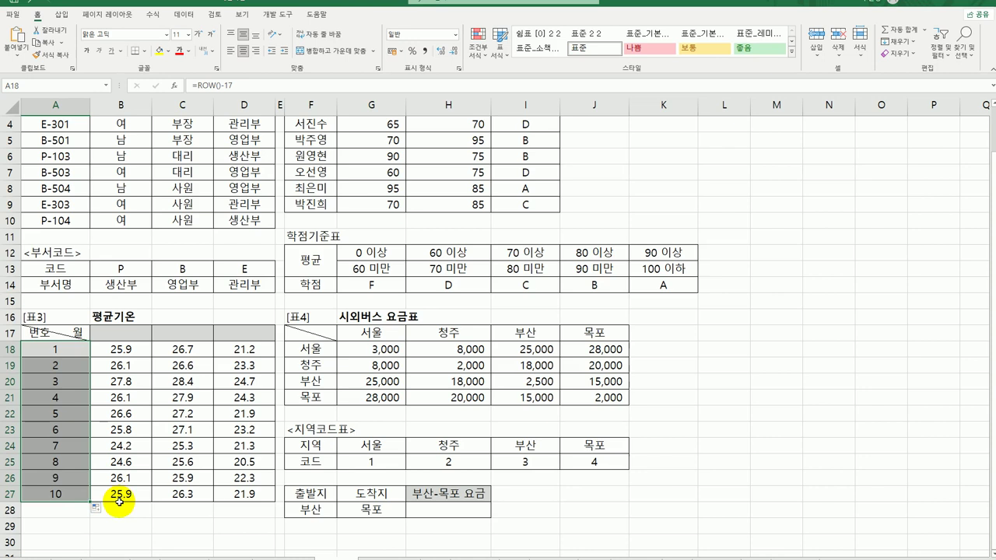
- Enter =COLUMN() in cell B17, the first month header cell of 표3
left_click(124, 333)
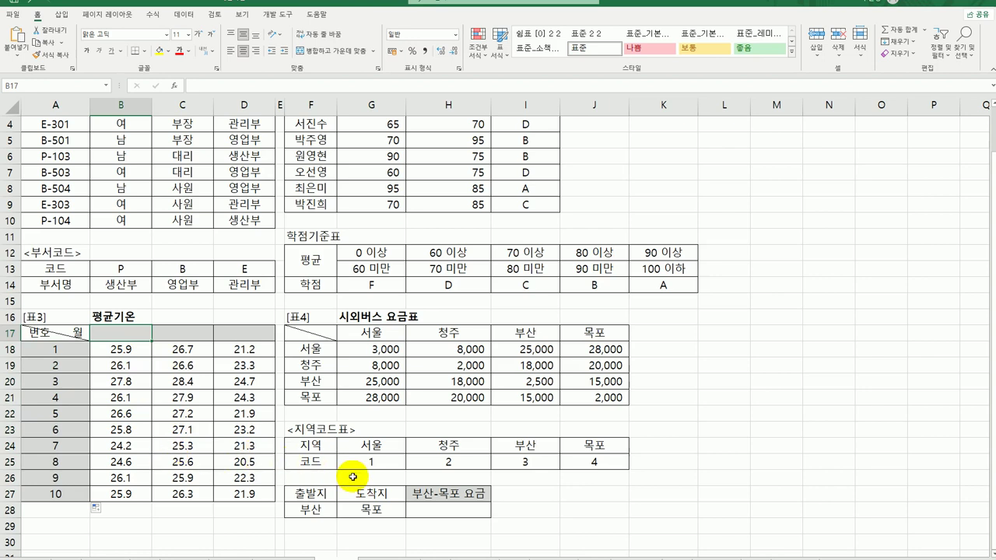
type("=co")
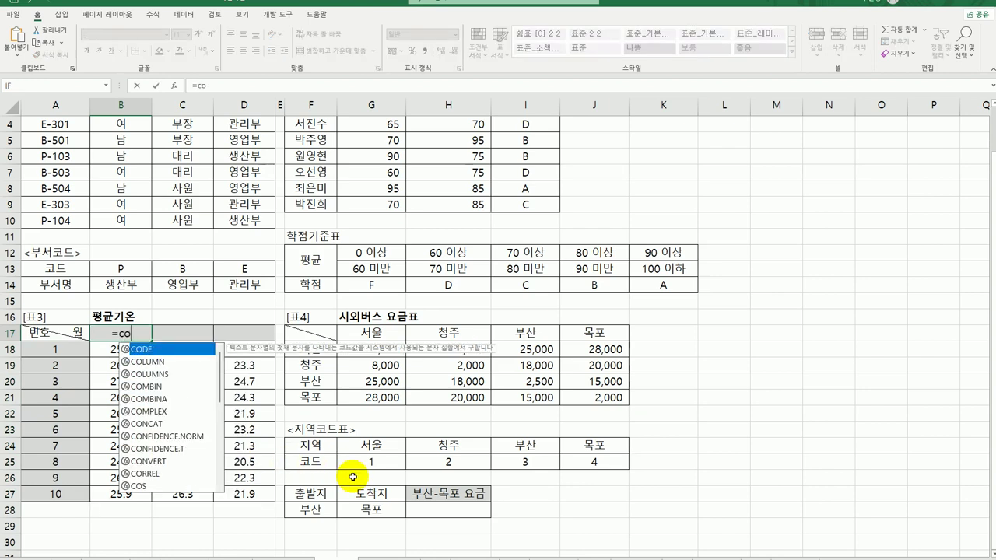
type("l")
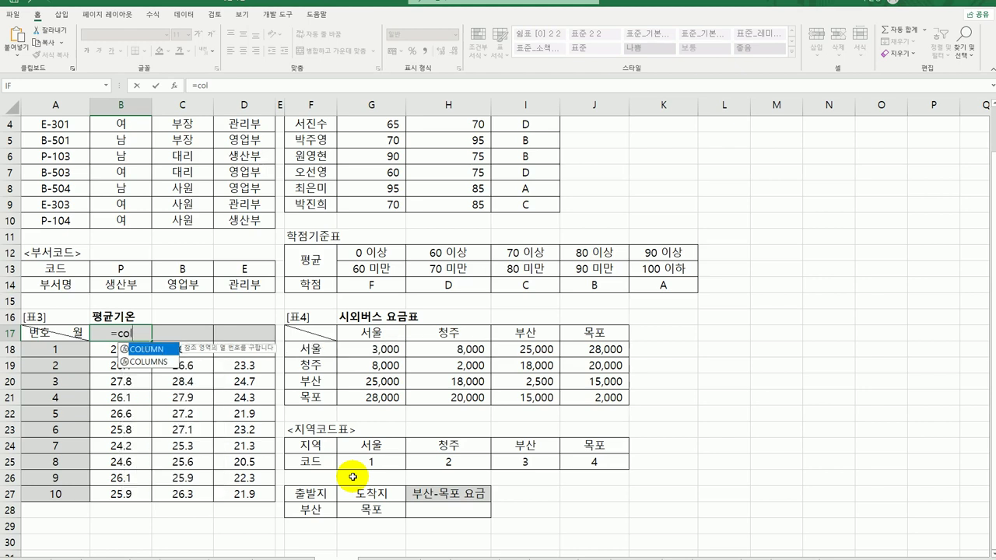
double_click(146, 348)
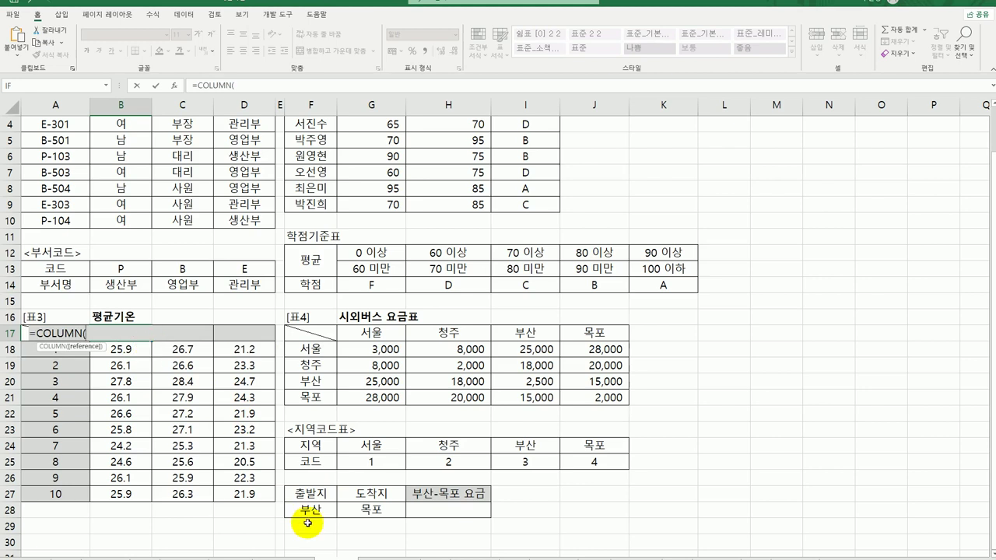
type(")")
key("Return")
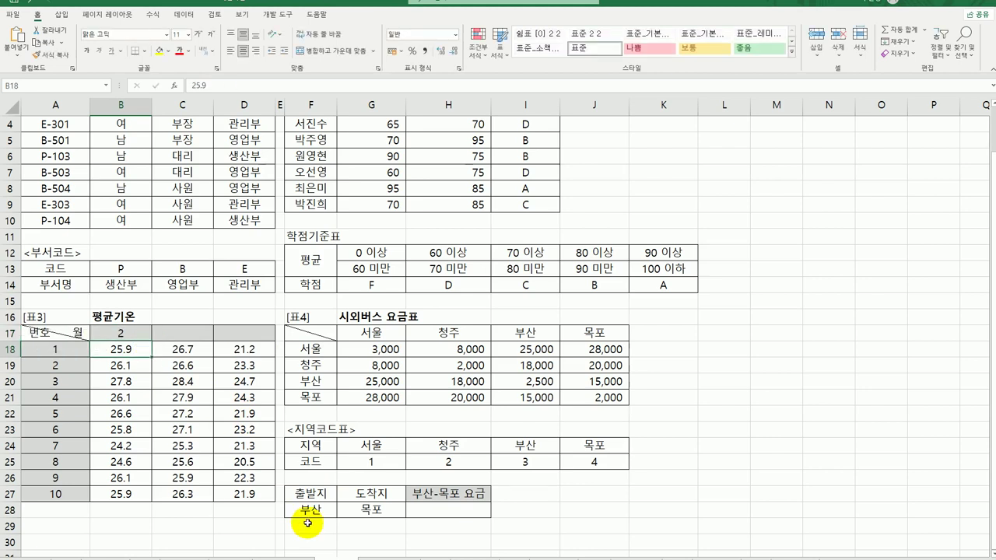
- Change the formula in B17 to =COLUMN()+5&"월" and fill it right to D17
left_click(124, 334)
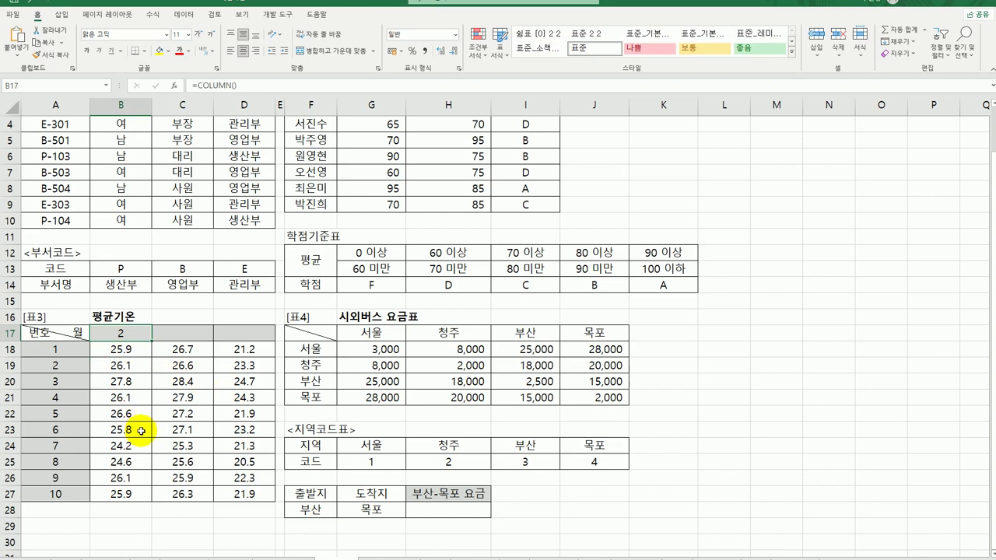
double_click(122, 332)
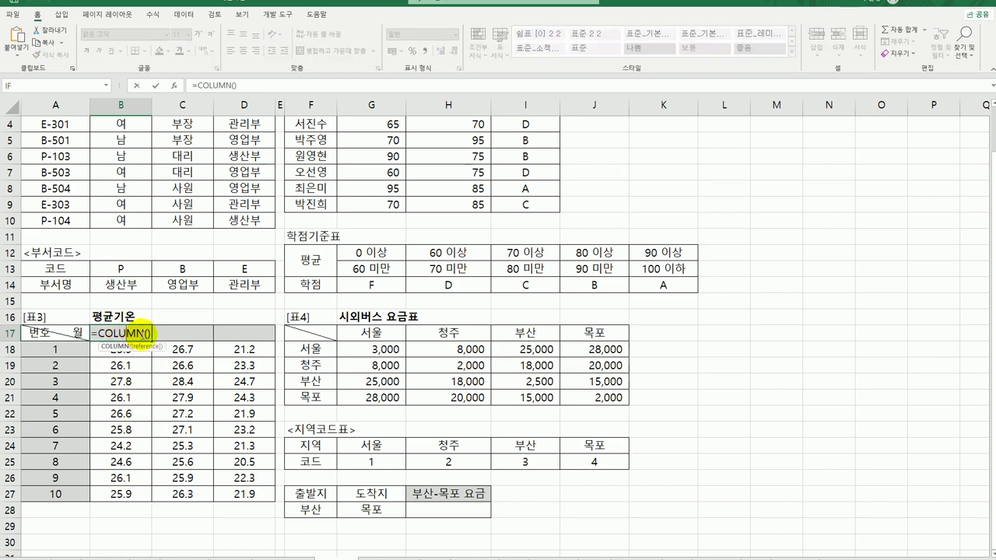
type("+5&\"ㅇ")
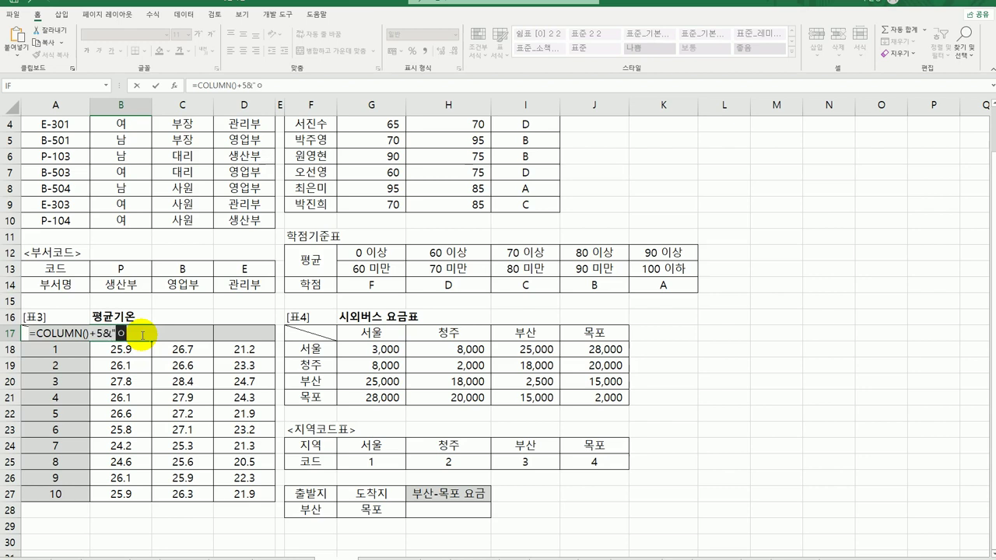
type("\"")
key("Return")
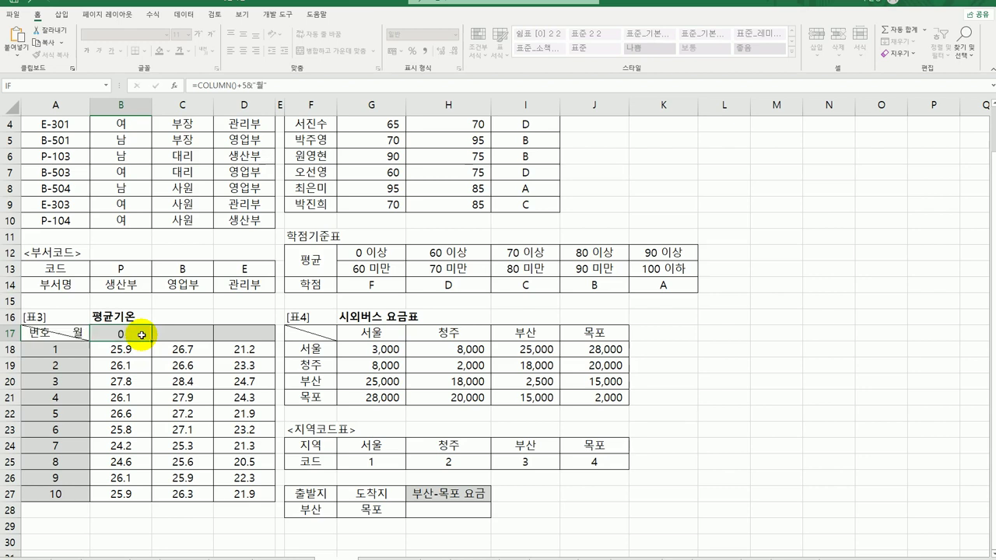
left_click_drag(141, 335, 255, 341)
key("ctrl+r")
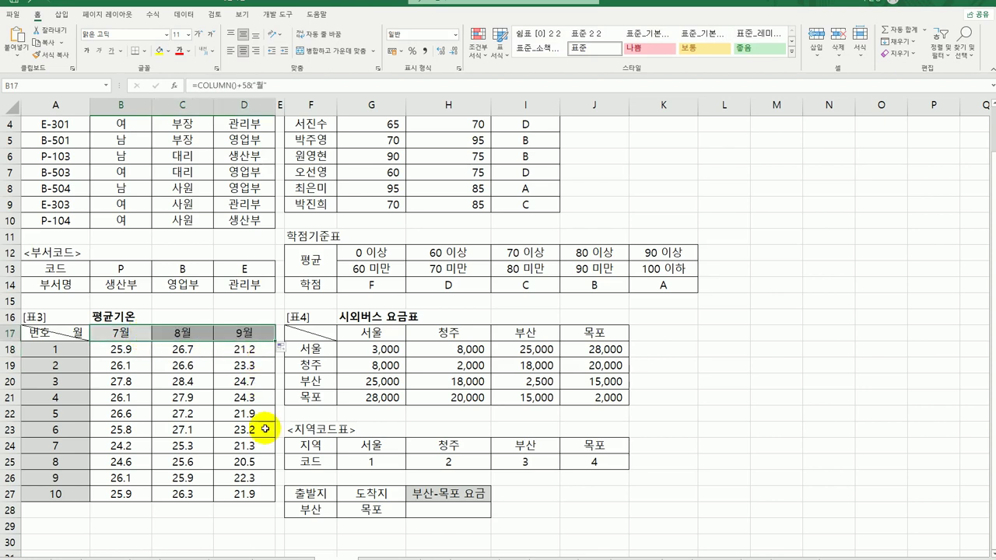
left_click(241, 335)
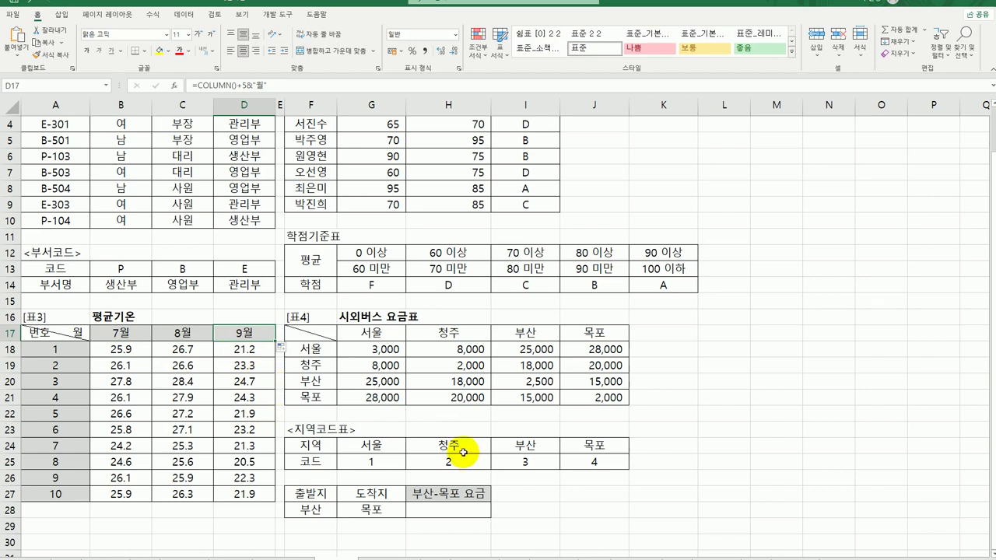
- Examine the fare range G18:J21 of 표4 and the empty 부산-목포 요금 cell H28
left_click(456, 508)
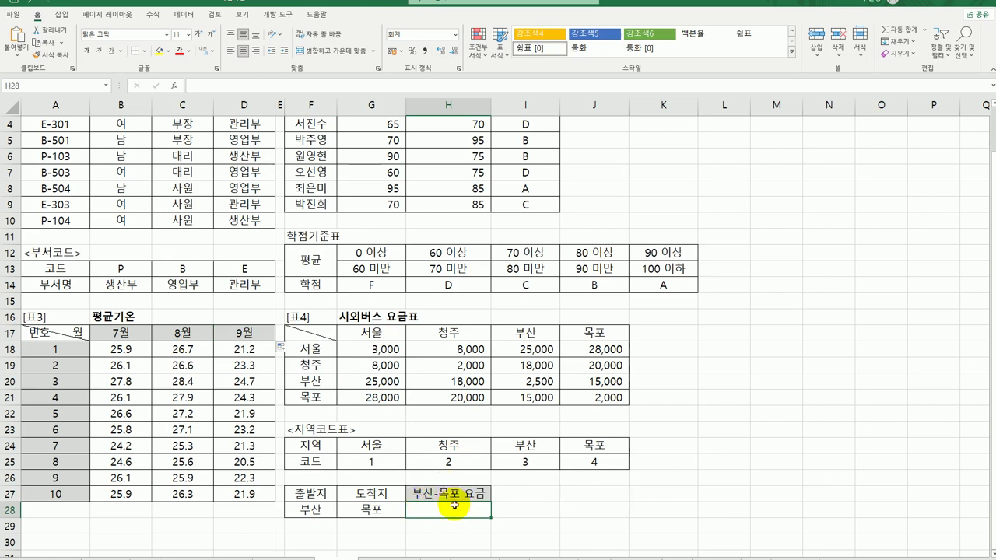
left_click(376, 351)
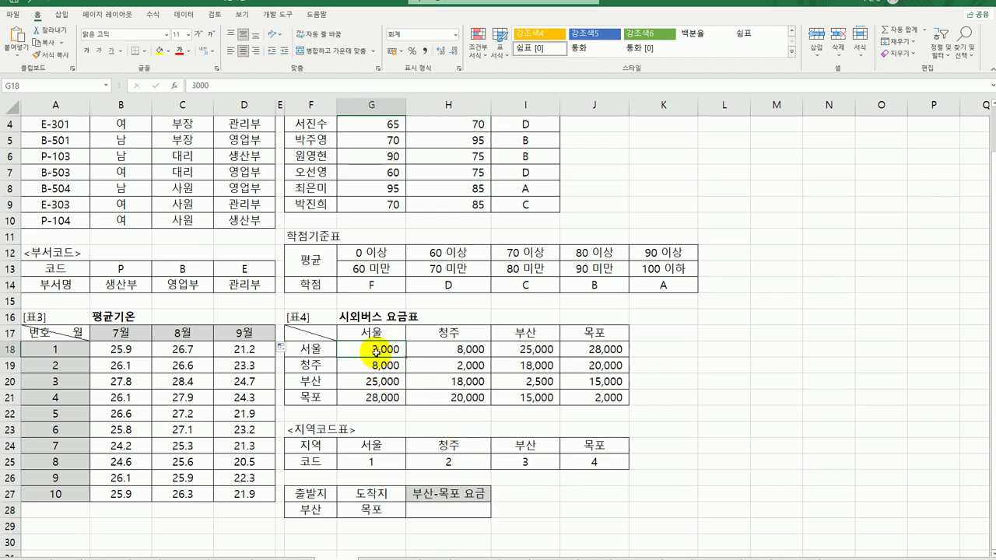
left_click_drag(376, 351, 584, 390)
left_click(448, 506)
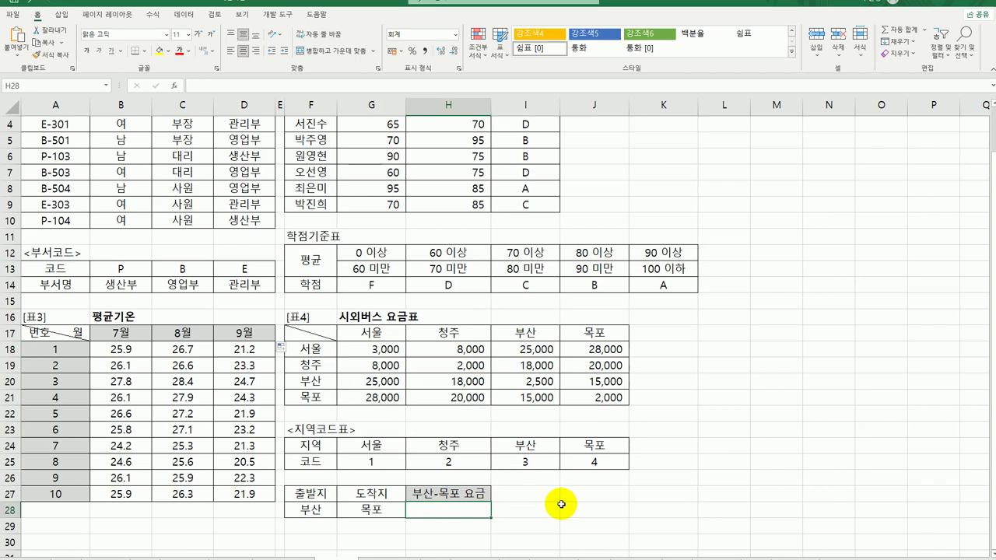
left_click_drag(373, 348, 606, 399)
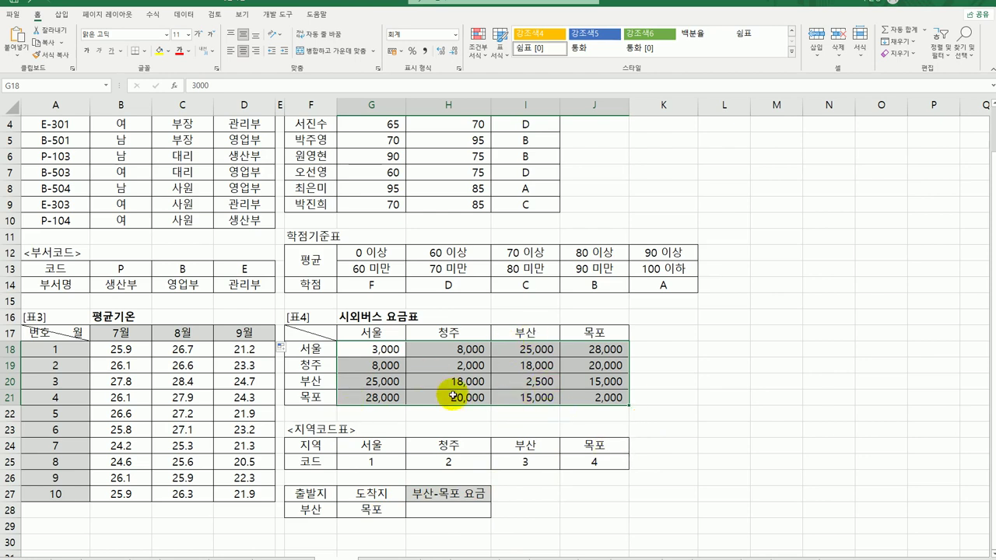
left_click(595, 381)
left_click_drag(371, 349, 629, 401)
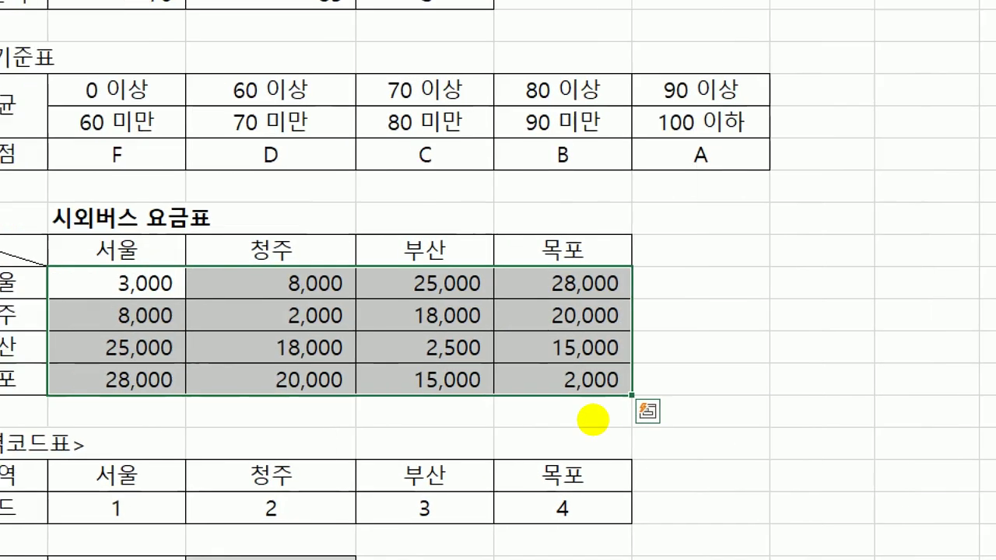
mouse_move(128, 228)
left_mouse_down()
mouse_move(134, 360)
mouse_move(518, 400)
mouse_move(836, 378)
mouse_move(813, 212)
mouse_move(234, 210)
mouse_move(139, 229)
left_mouse_up()
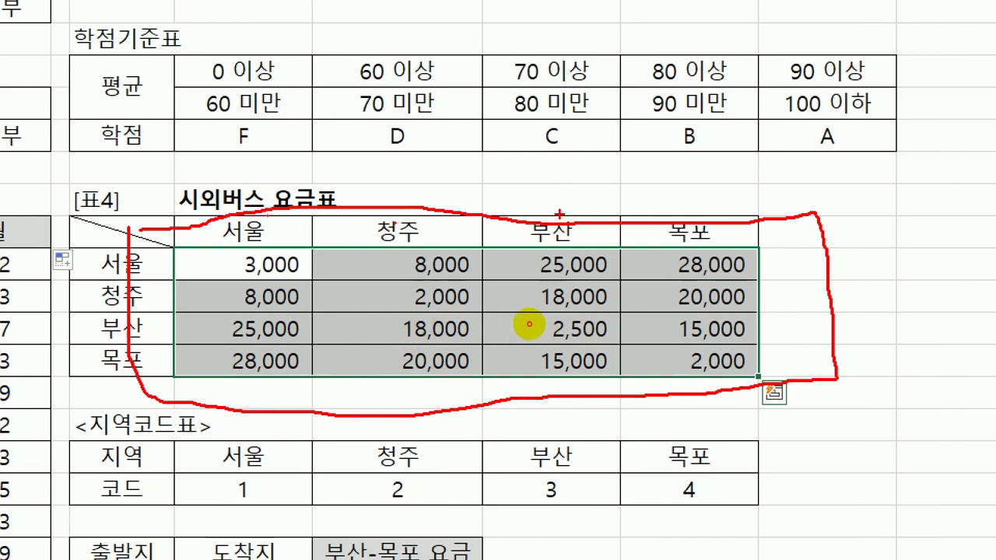
left_click_drag(558, 216, 558, 398)
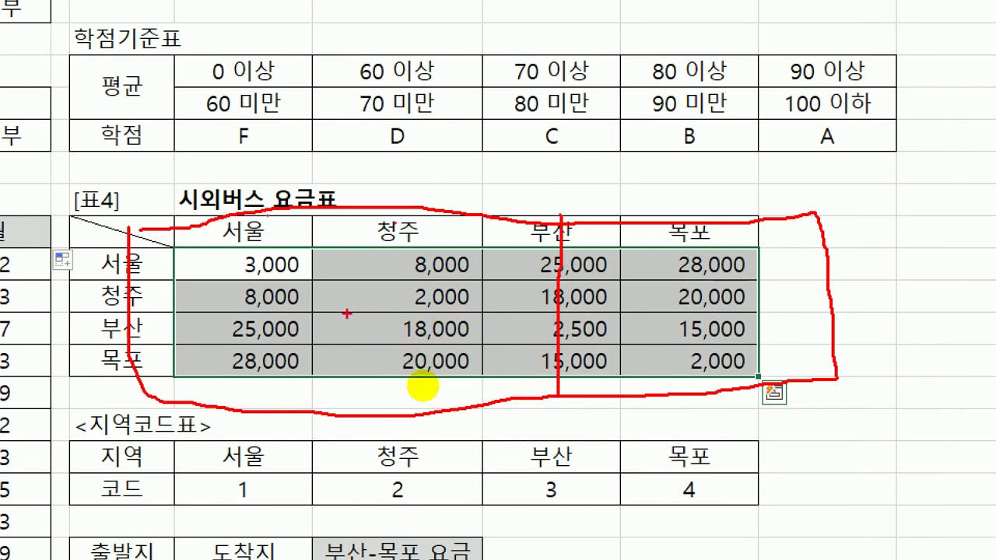
left_click(141, 272)
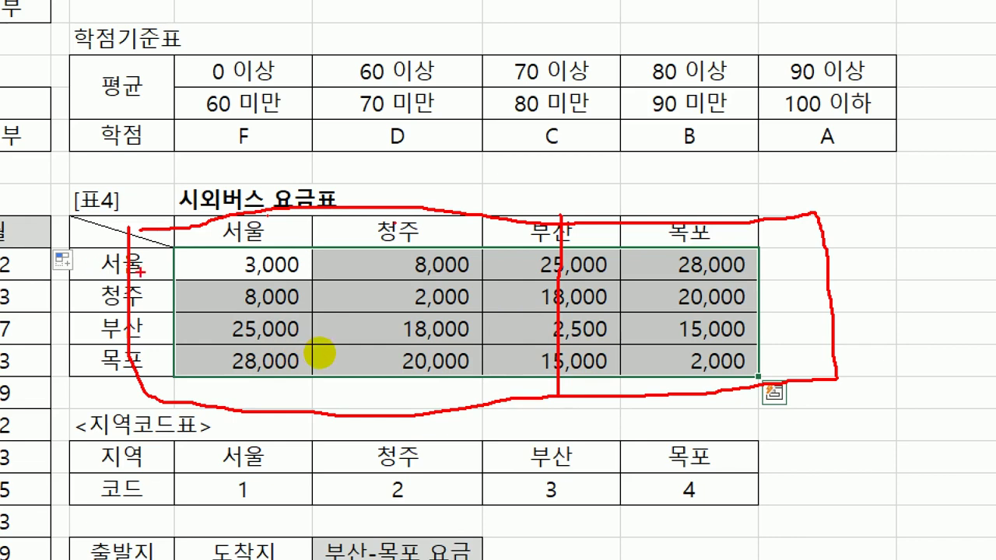
left_click(145, 299)
left_click(145, 331)
left_click(151, 374)
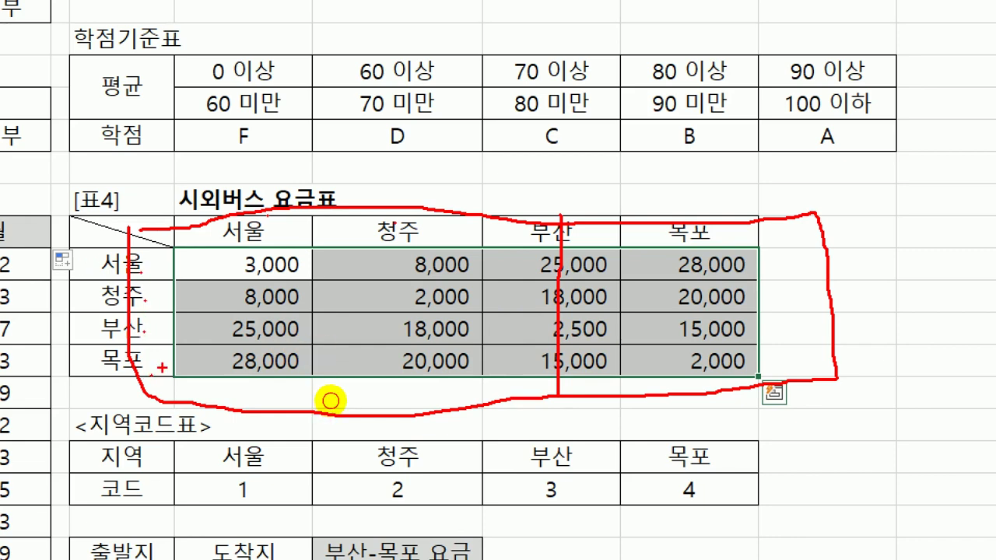
left_click_drag(162, 366, 677, 350)
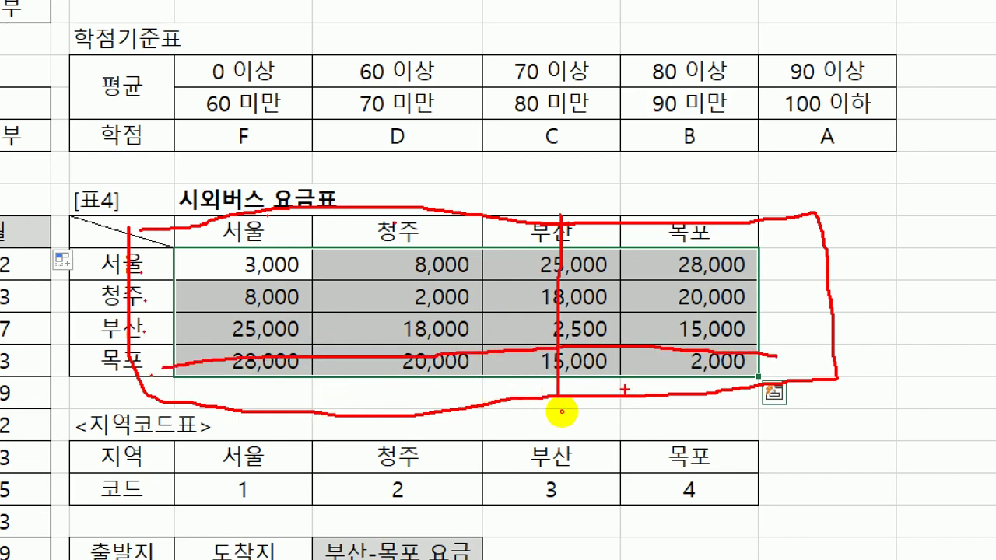
mouse_move(560, 407)
left_mouse_down()
mouse_move(509, 409)
mouse_move(539, 386)
left_mouse_up()
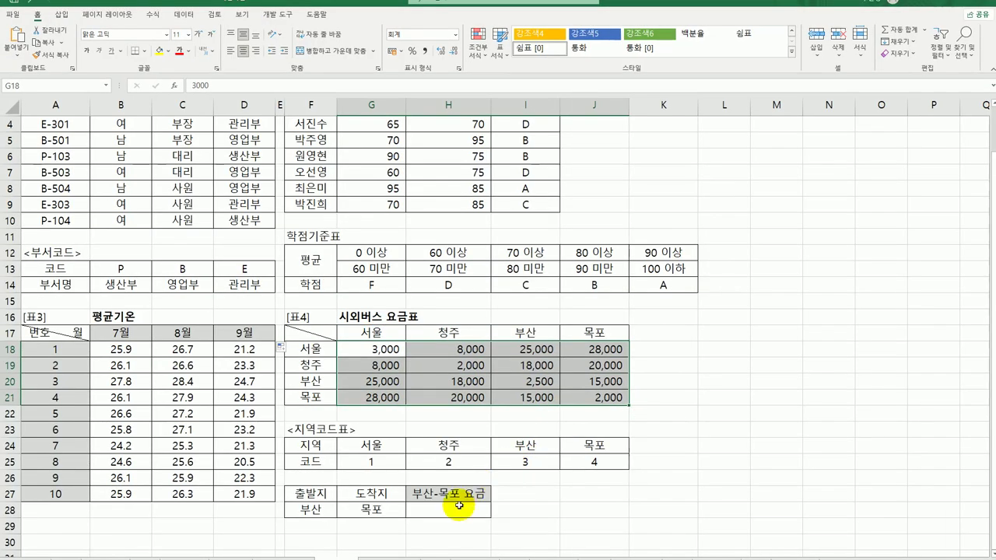
- Start an HLOOKUP formula in H28 with F28 as its lookup value and open its function arguments
left_click(454, 511)
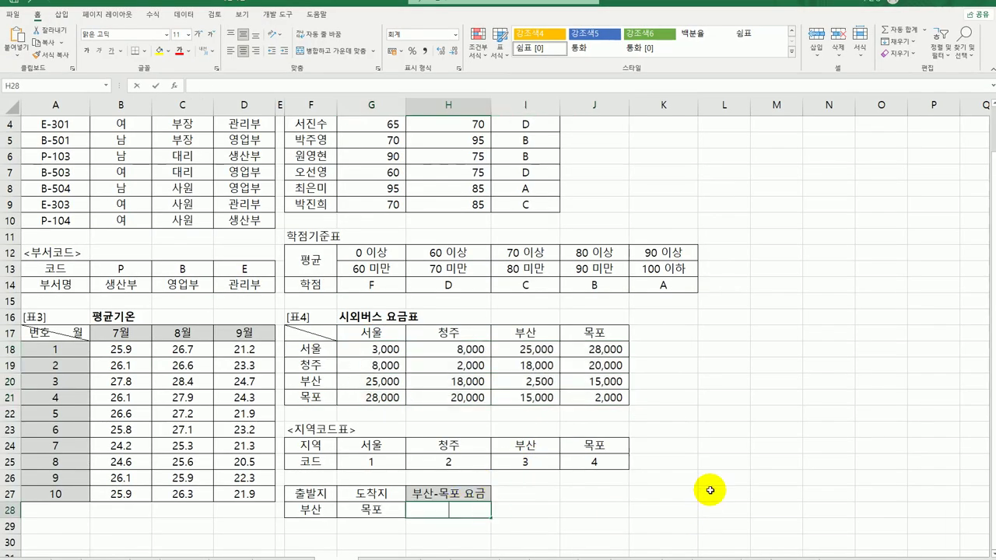
type("=ㅗ")
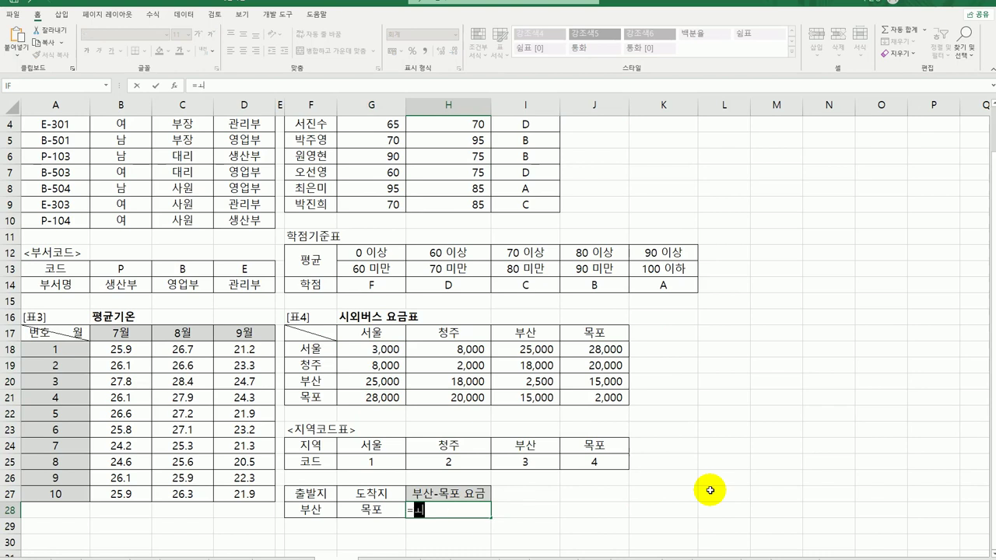
type("=hl")
key("Tab")
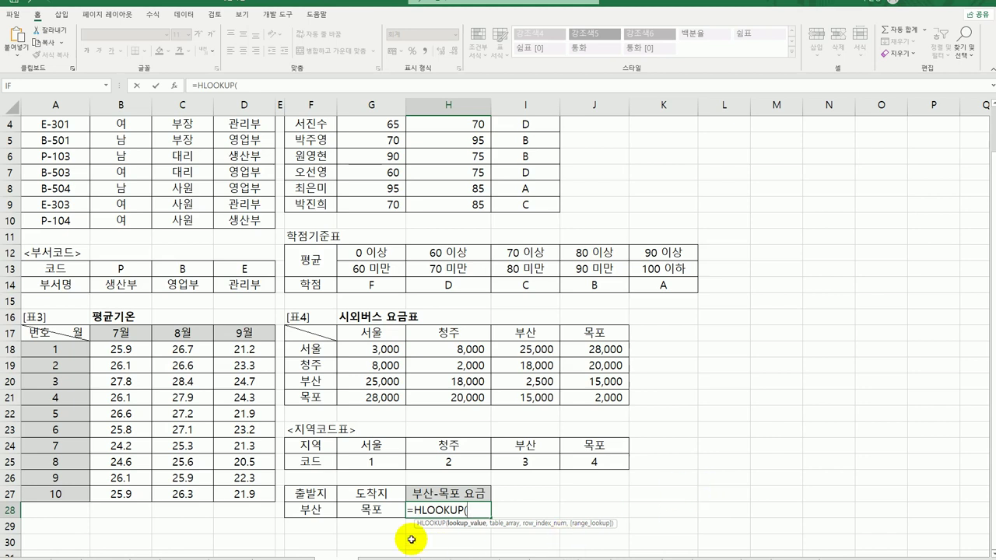
left_click(331, 507)
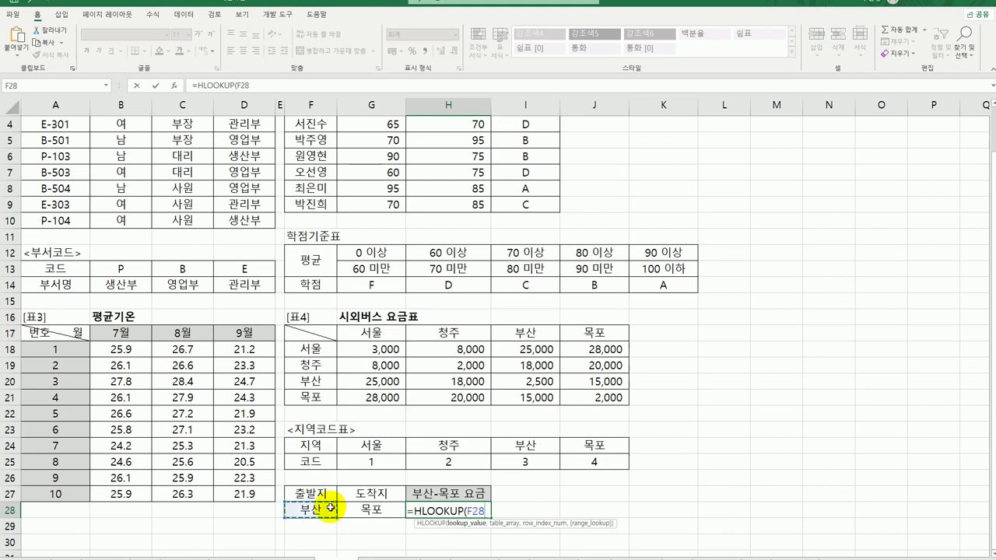
left_click(174, 86)
- Complete the H28 HLOOKUP with table array G24:J25, row index 2 and range lookup 0, and check it against the 지역코드표
left_click(679, 136)
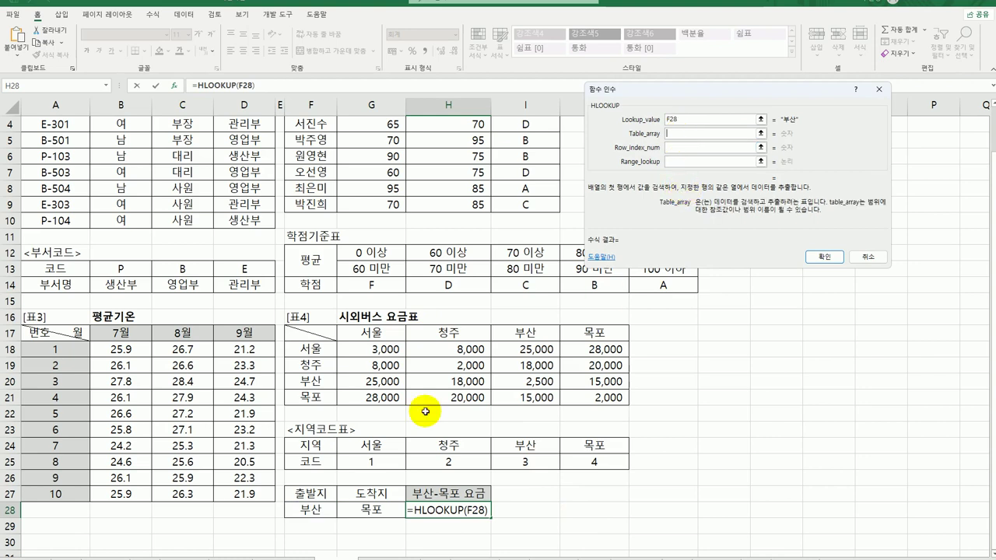
left_click_drag(350, 445, 580, 462)
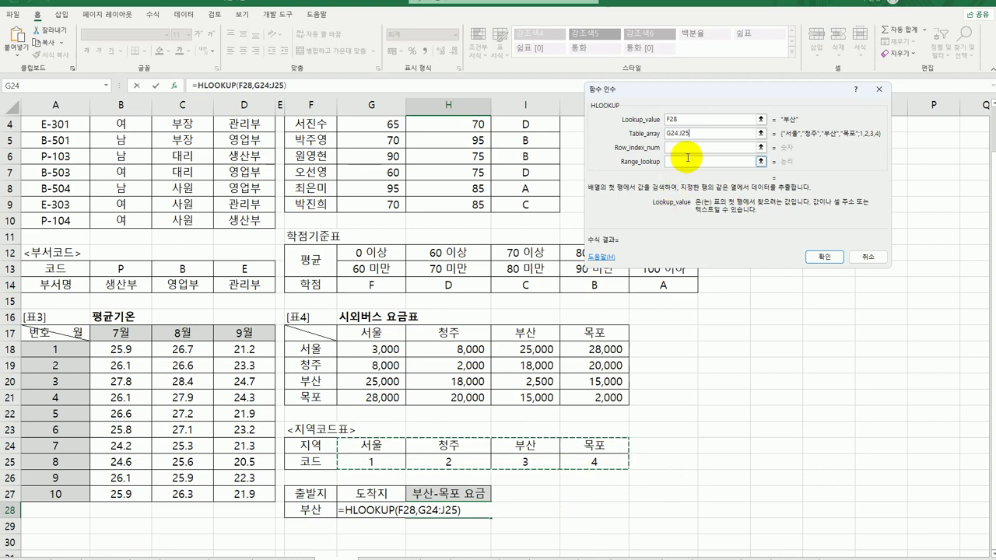
left_click(685, 147)
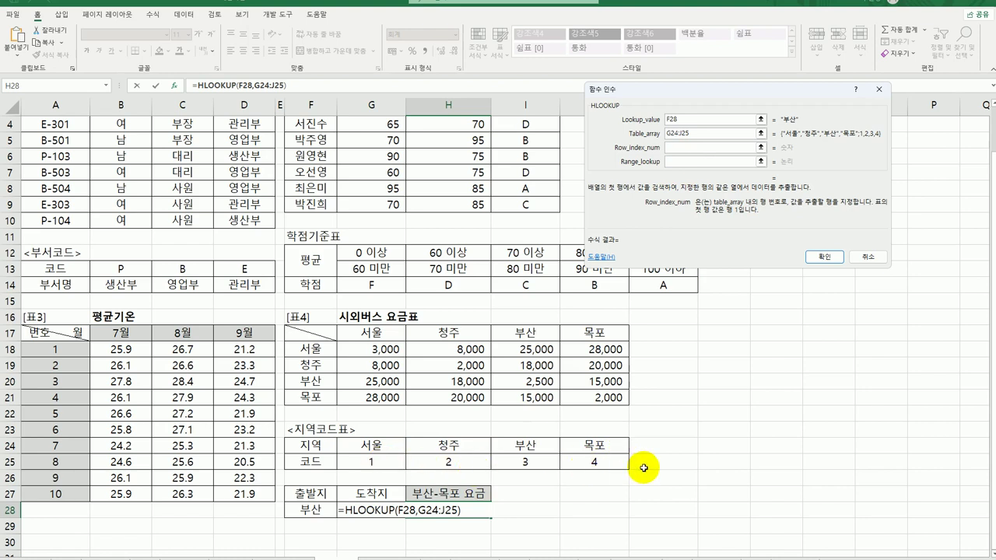
type("2")
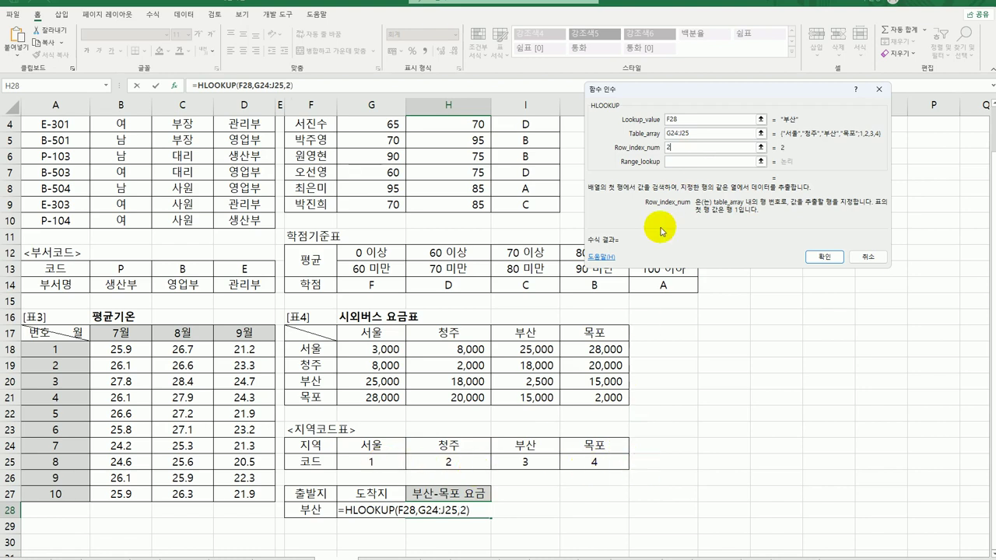
left_click(681, 161)
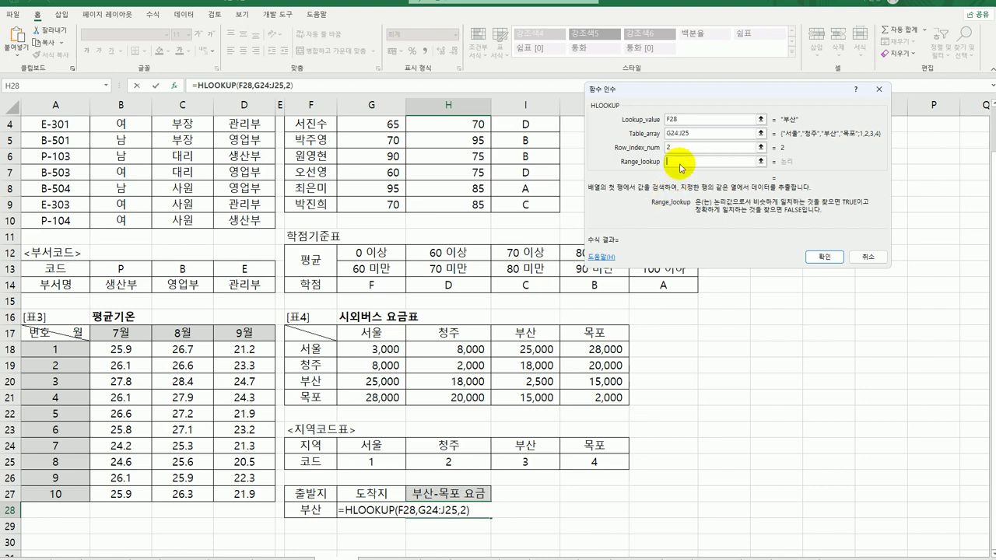
type("0")
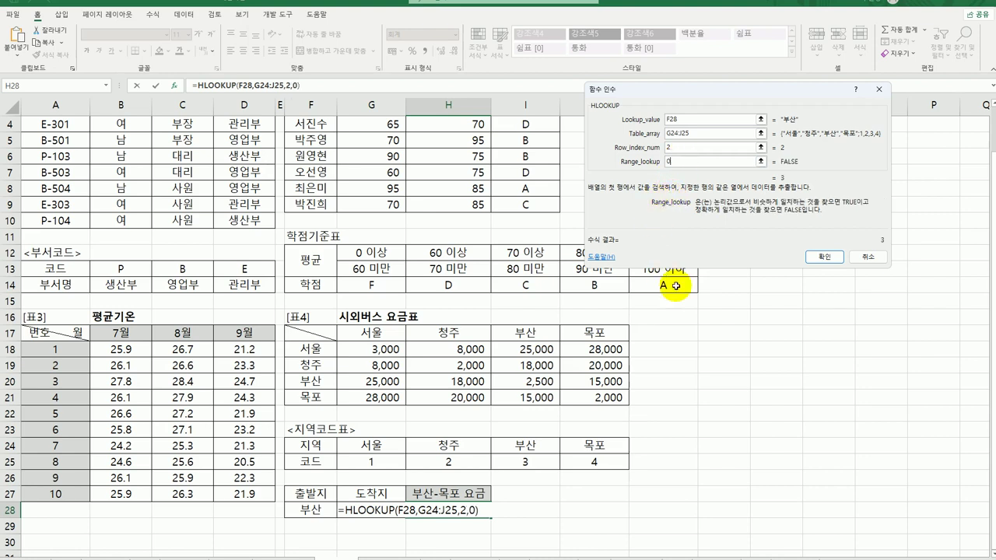
left_click(824, 255)
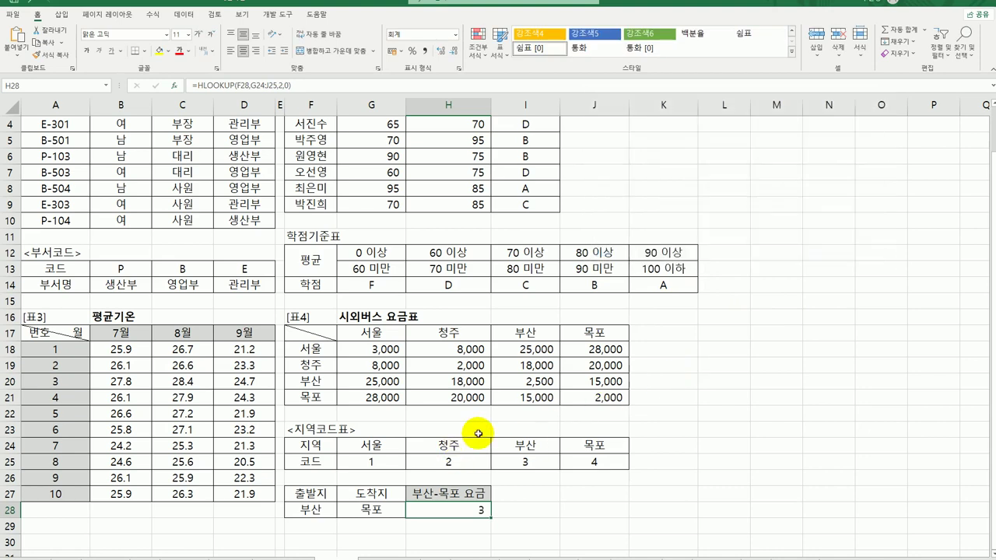
left_click_drag(371, 443, 587, 462)
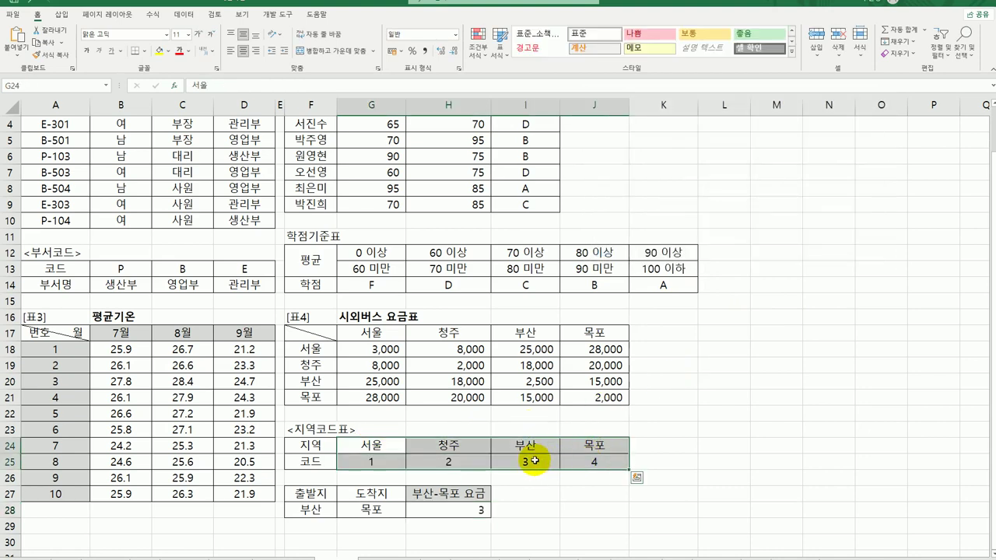
left_click(529, 461)
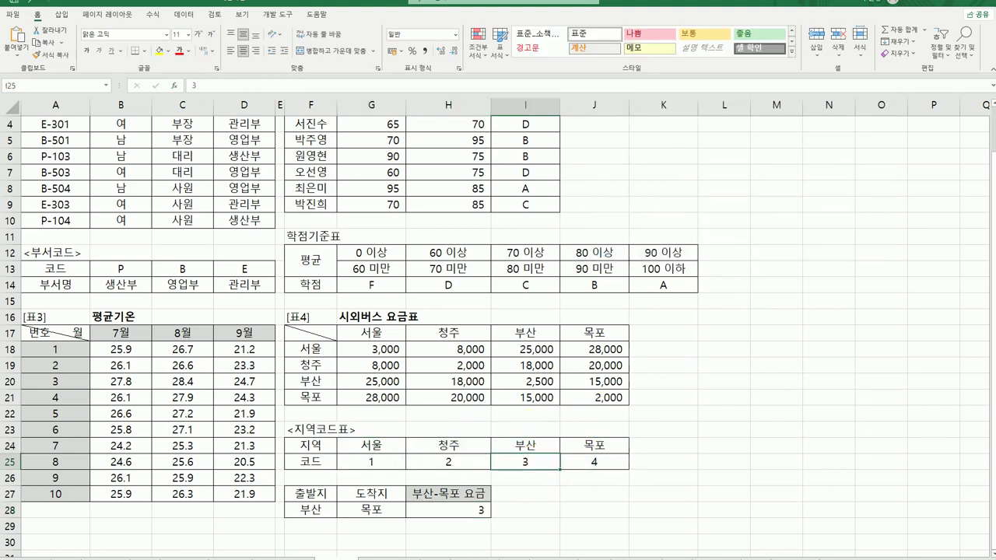
- Wrap the HLOOKUP in H28 in an INDEX function with G18:J21 as its array, keeping the HLOOKUP as the row number
left_click(465, 508)
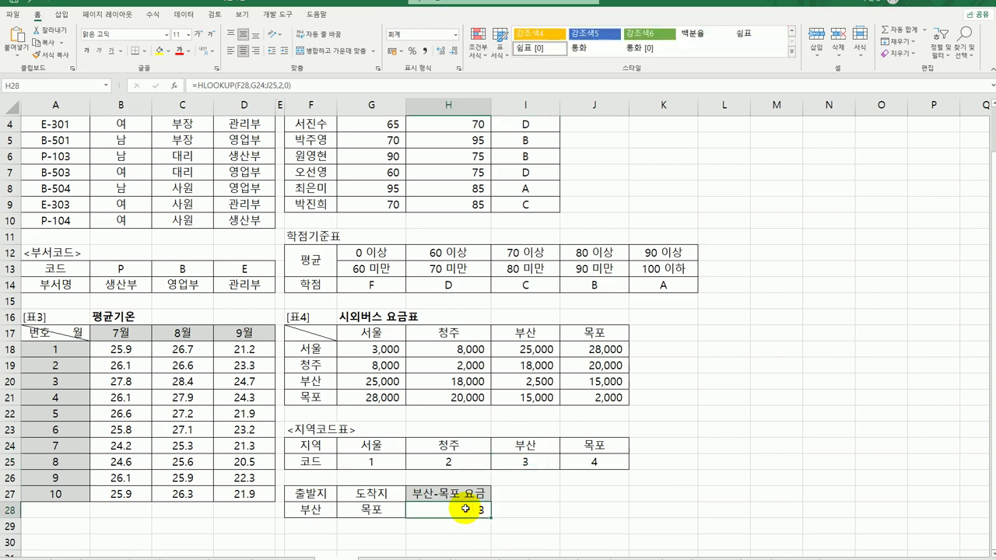
double_click(465, 509)
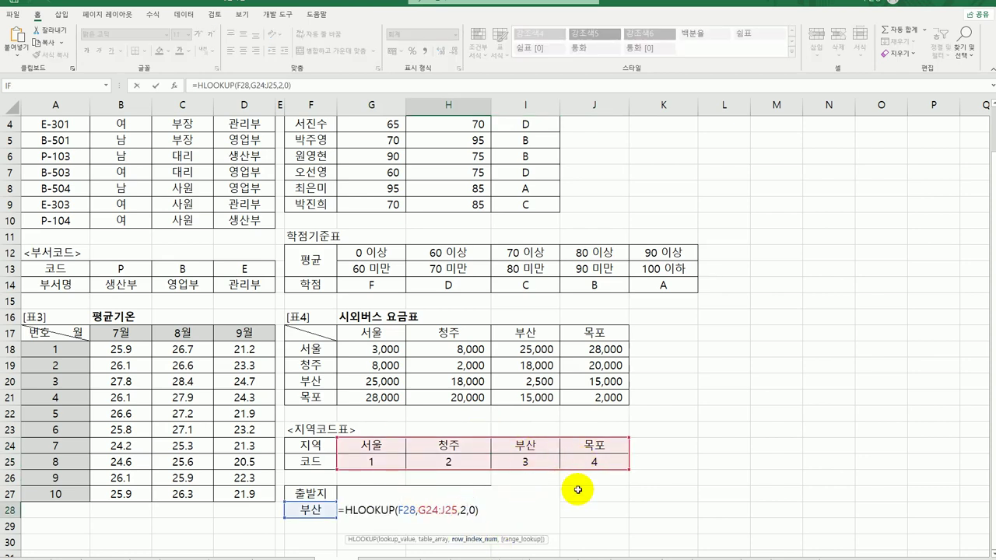
left_click(344, 511)
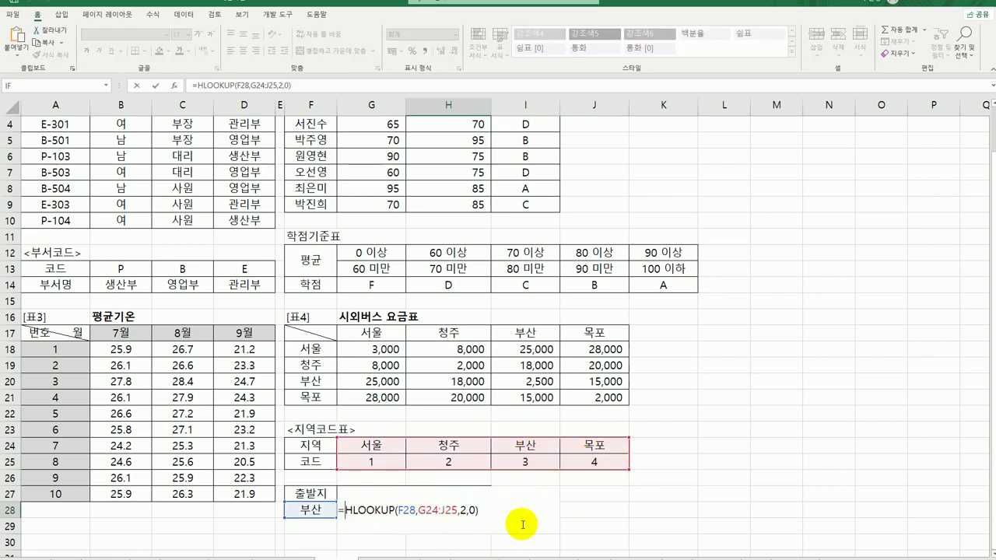
type("in")
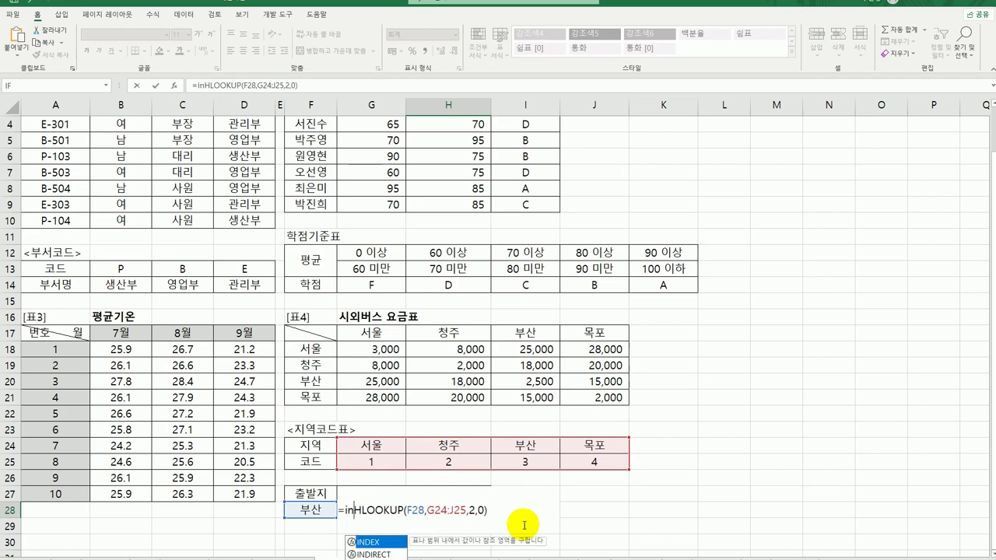
double_click(381, 542)
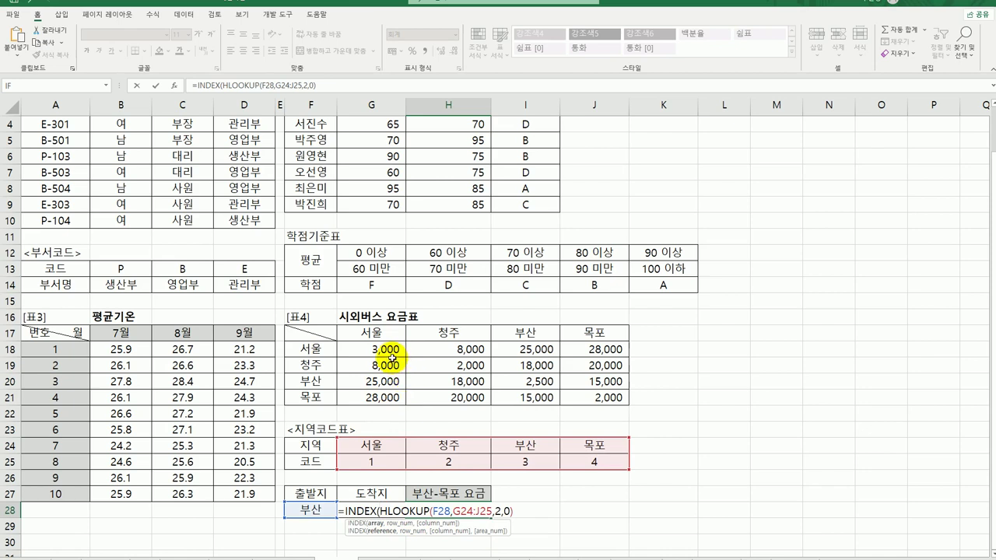
left_click_drag(381, 349, 585, 402)
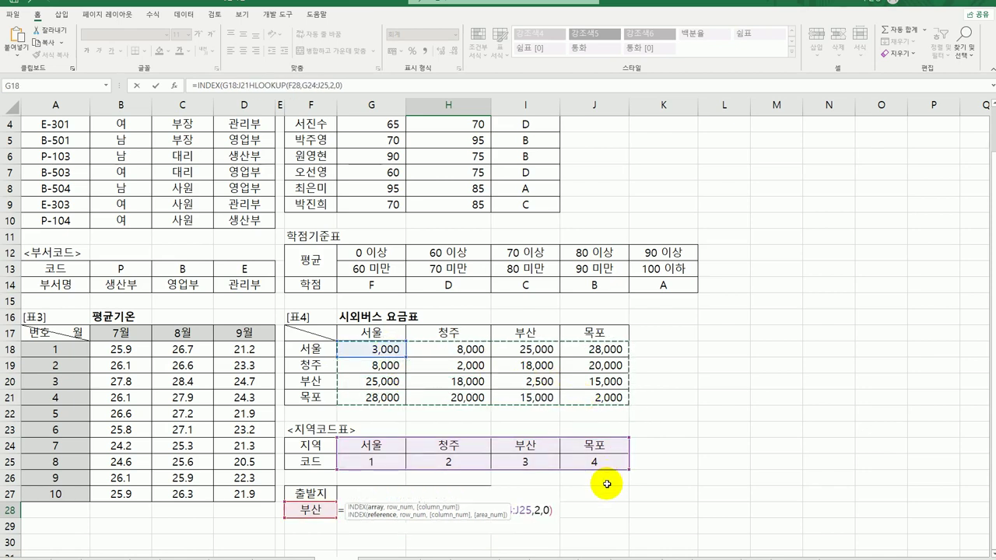
type(",")
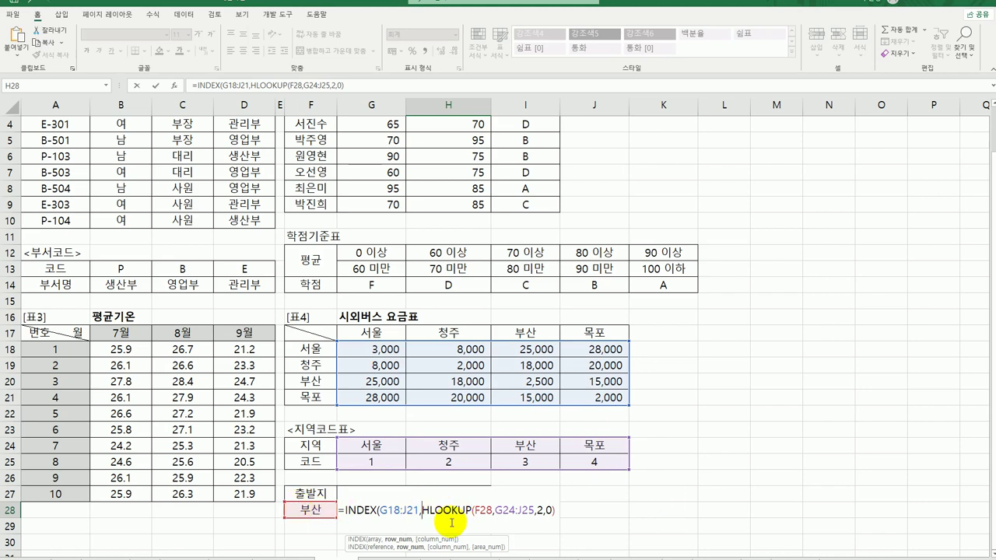
- Add a second HLOOKUP as the INDEX column number and set its lookup value to H28 in the function arguments
left_click(551, 510)
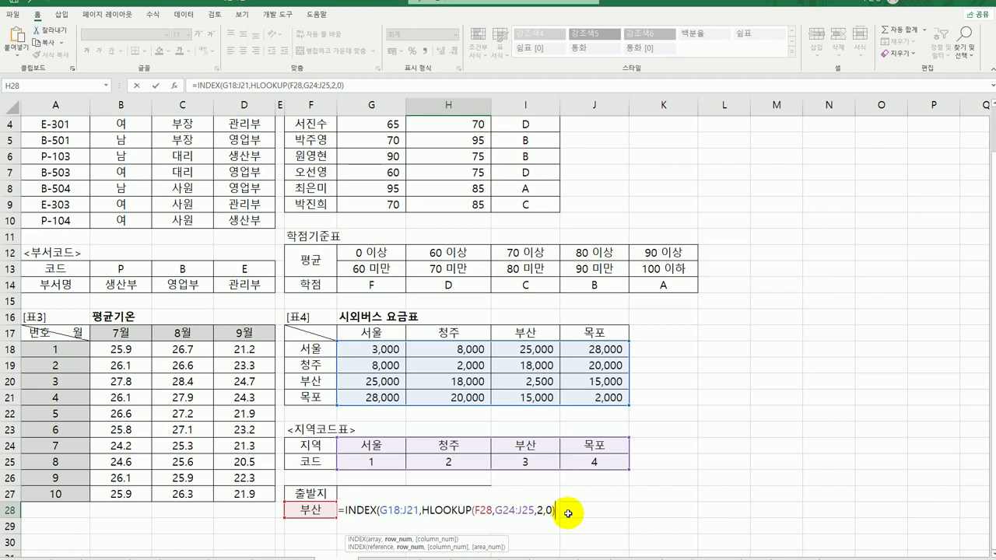
type(",HLOOKUP(")
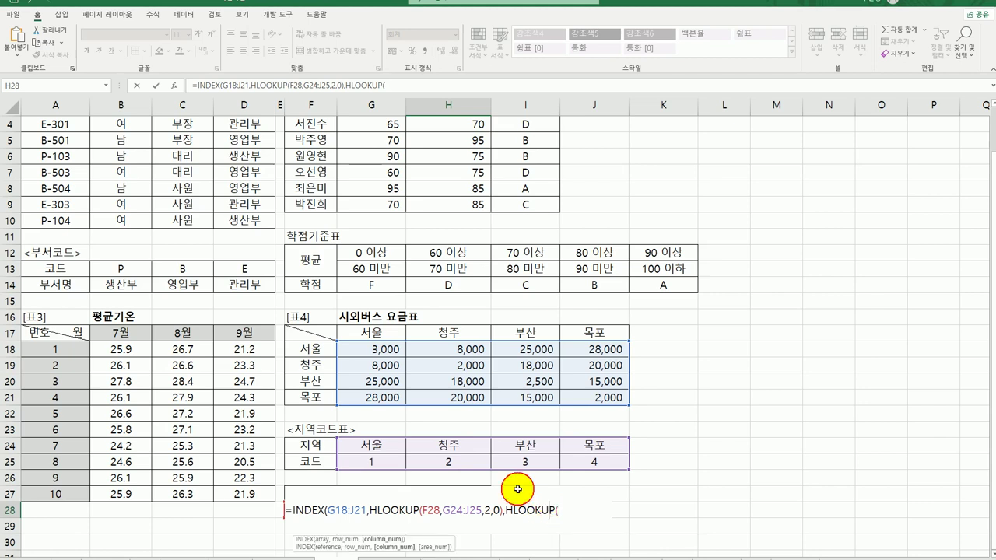
left_click(173, 86)
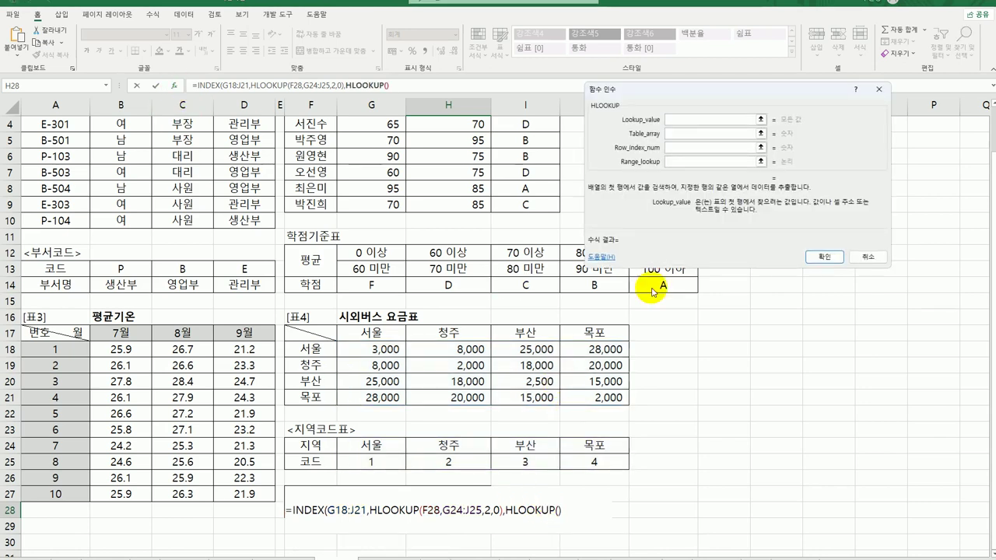
left_click(393, 513)
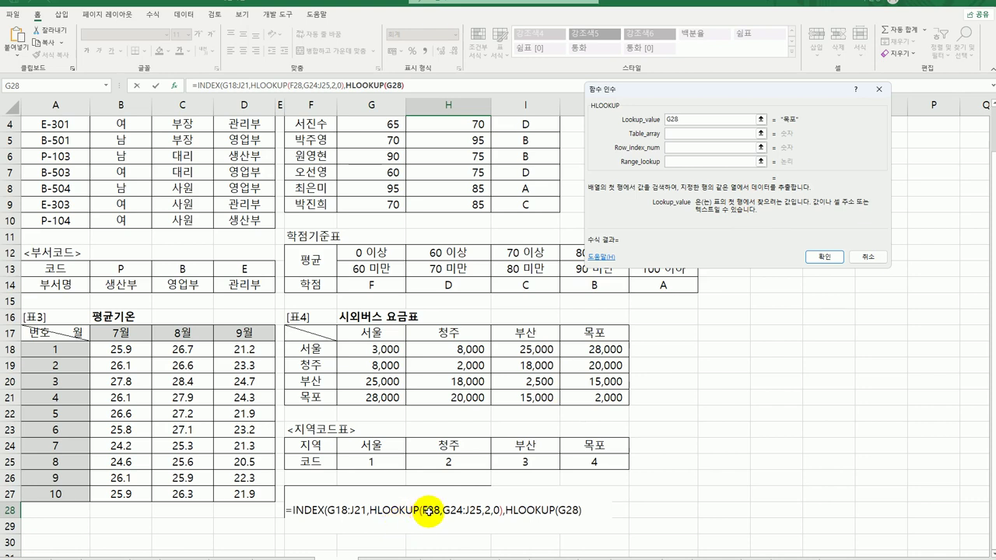
left_click(428, 511)
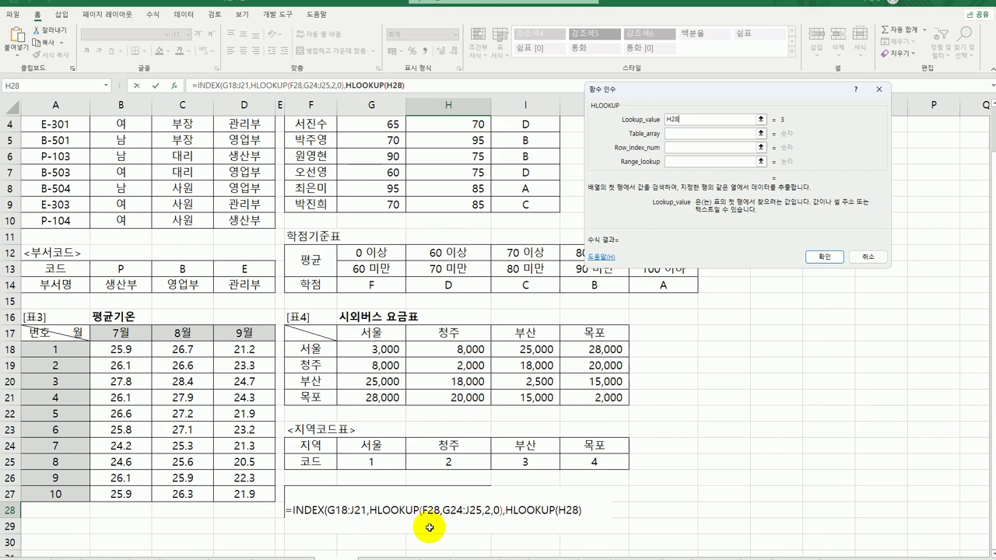
- Complete the second HLOOKUP with table array G24:J25, row index 2 and range lookup 0, and accept the corrected formula with its closing parenthesis
left_click(682, 141)
left_click_drag(374, 444, 567, 465)
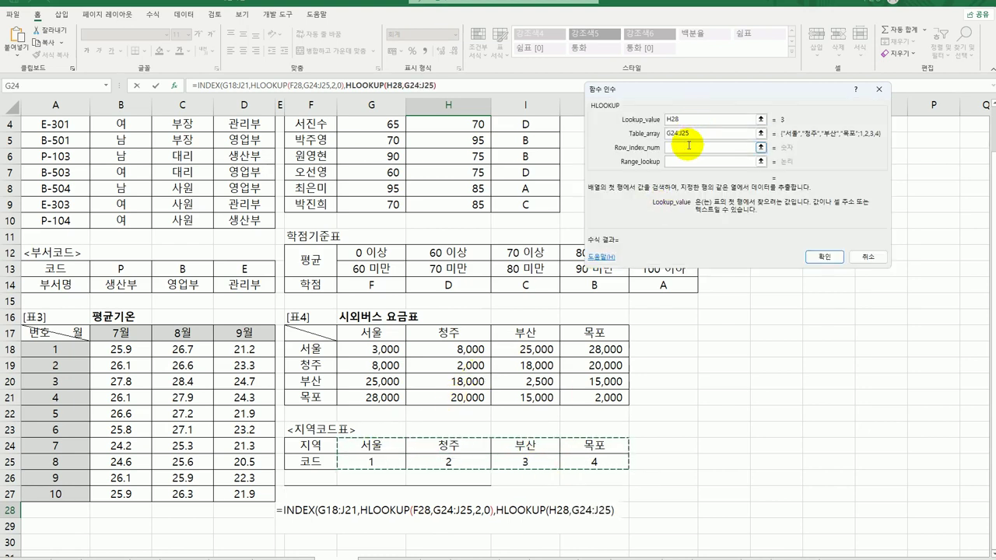
left_click(687, 146)
type("2")
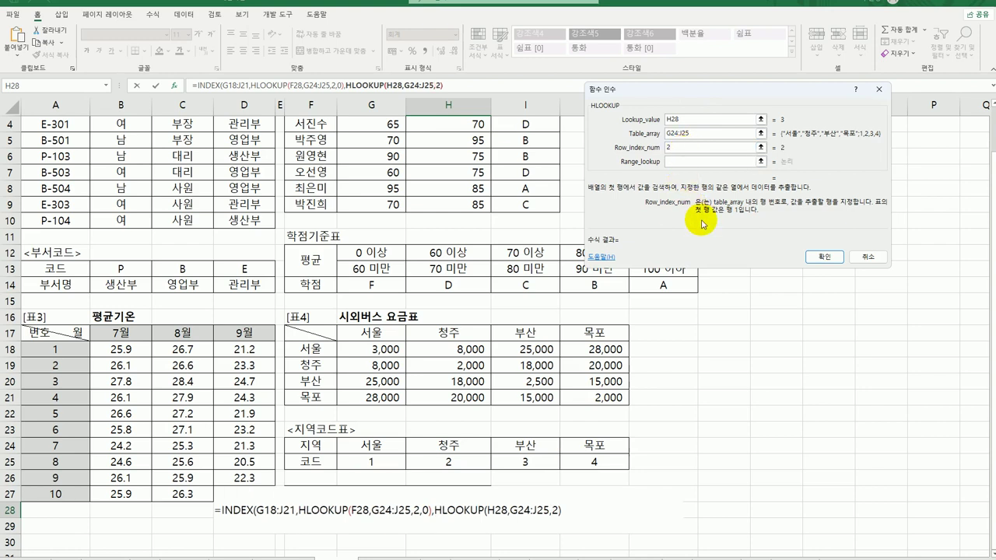
left_click(681, 162)
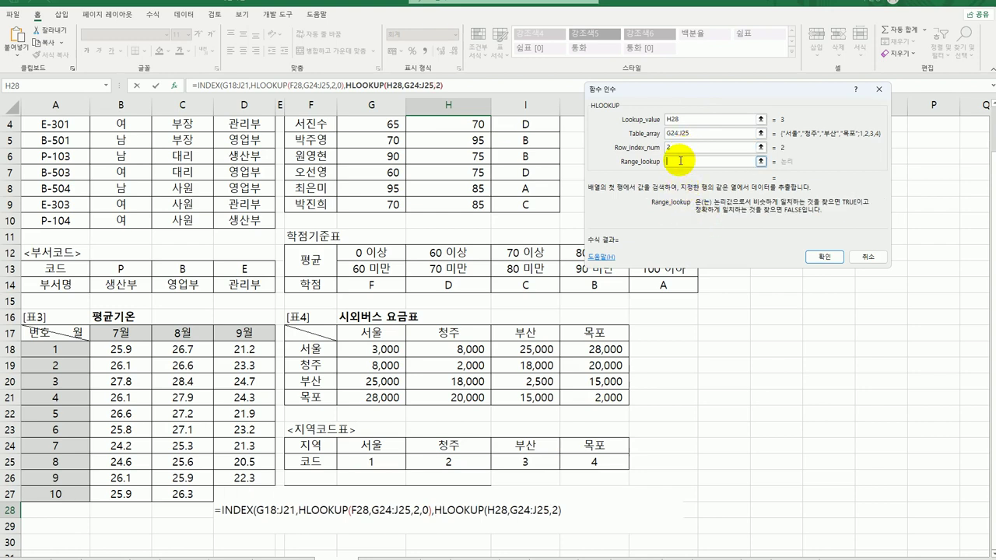
type("0")
left_click(823, 257)
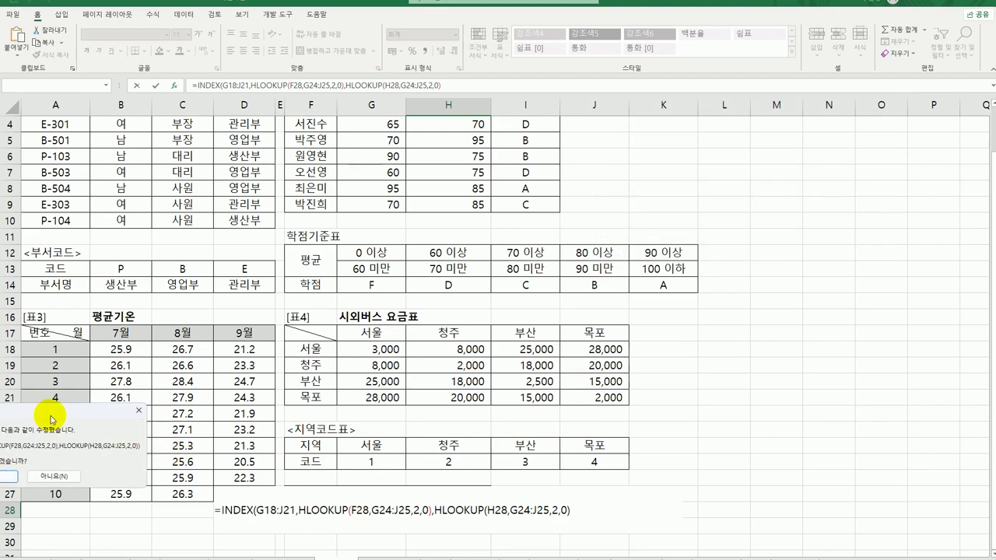
key("Return")
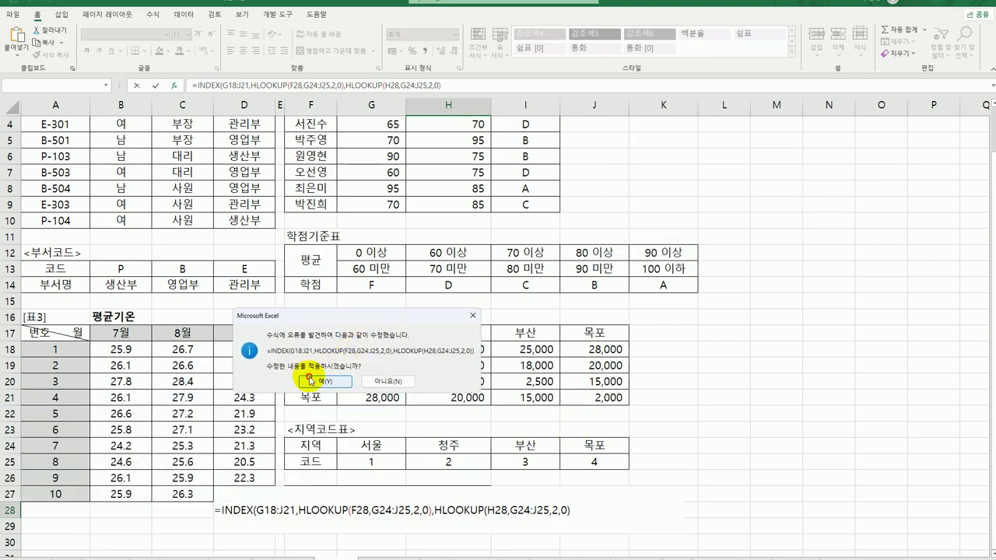
left_click(325, 381)
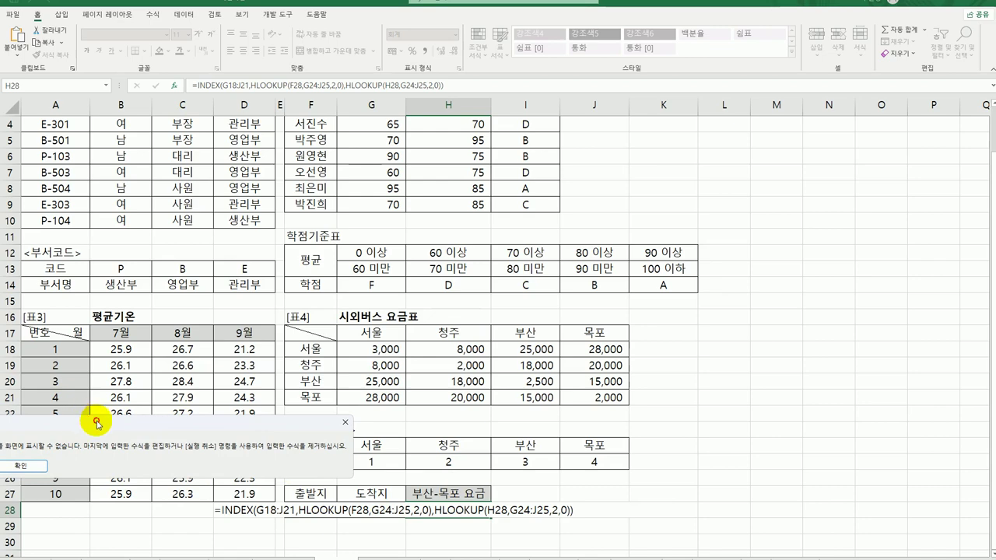
left_click_drag(83, 422, 531, 274)
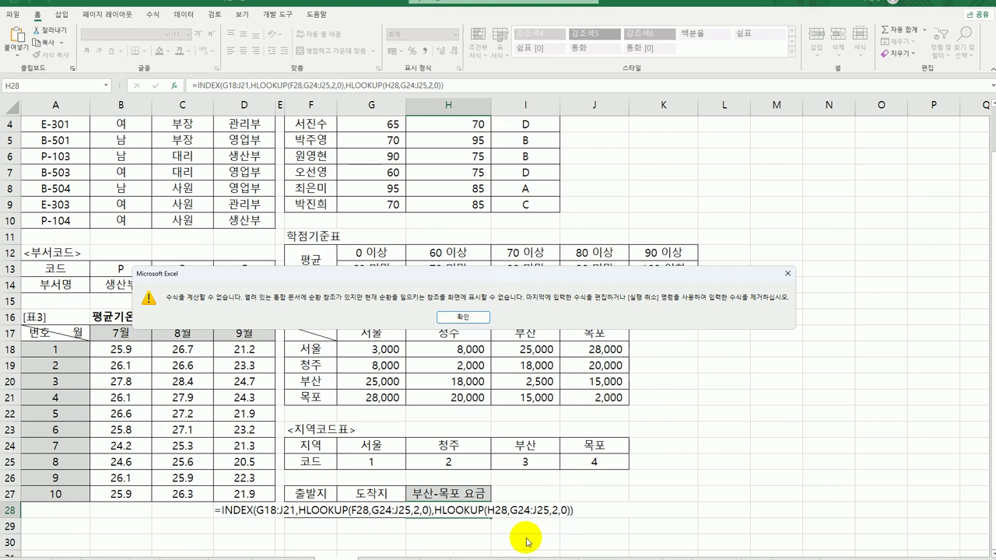
left_click(462, 317)
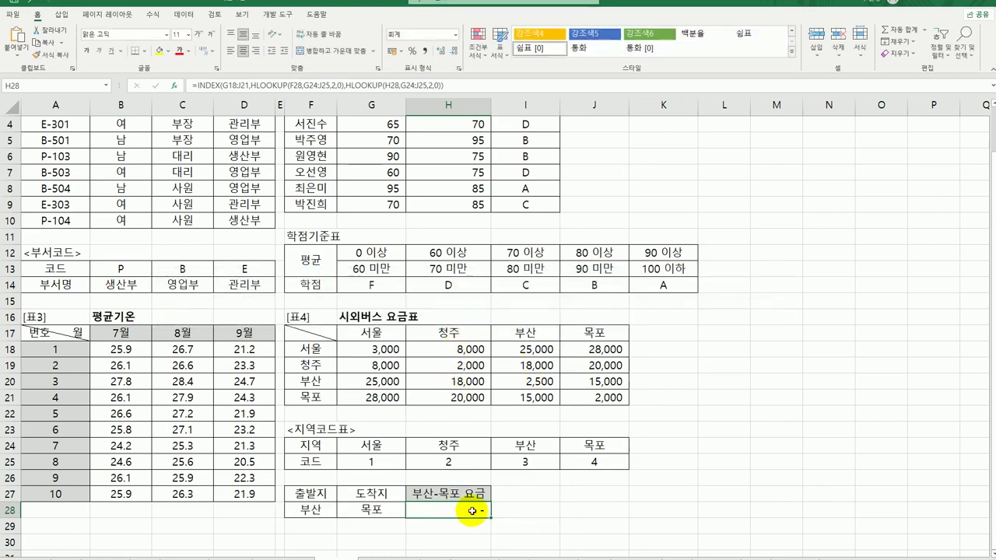
- Change the second HLOOKUP's lookup value in the H28 formula to G28
double_click(473, 510)
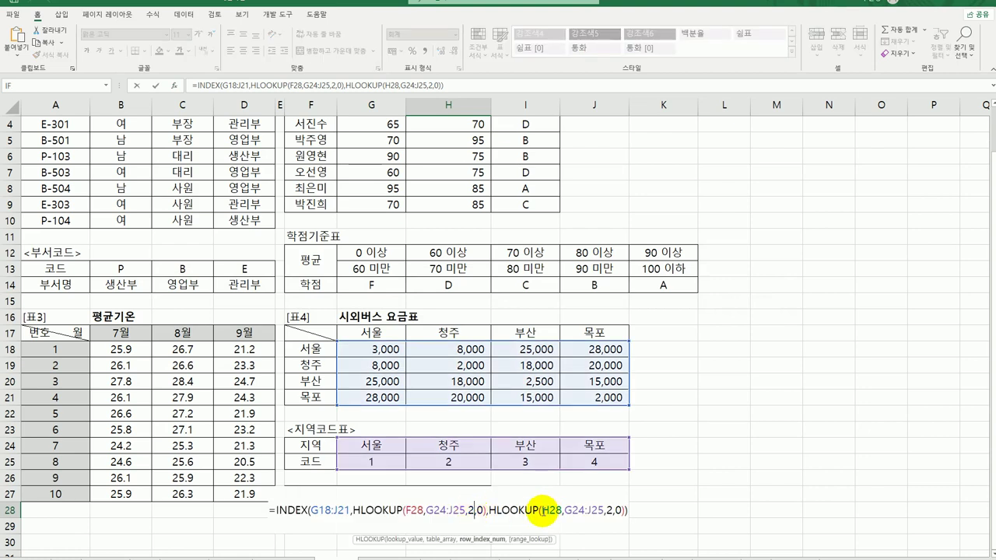
left_click_drag(542, 510, 561, 511)
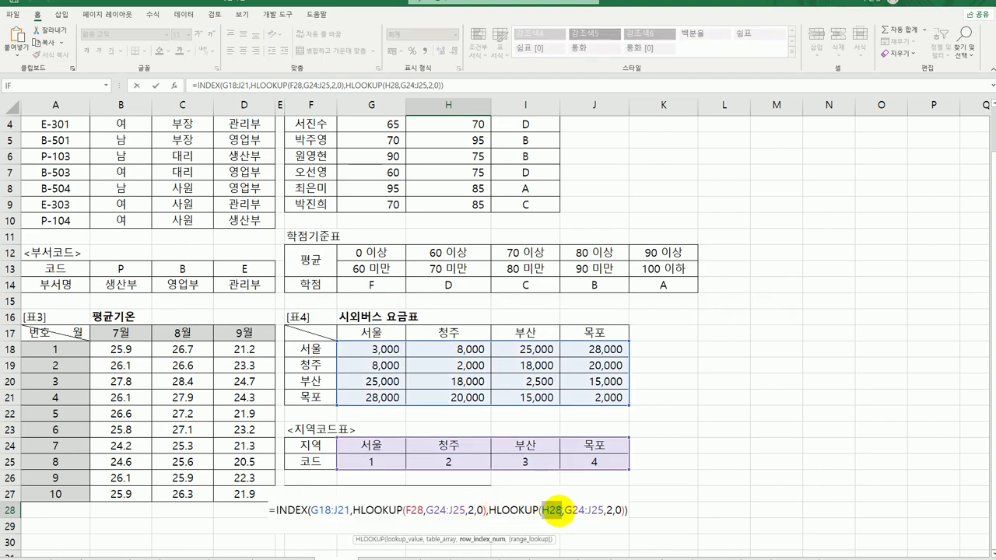
type("g")
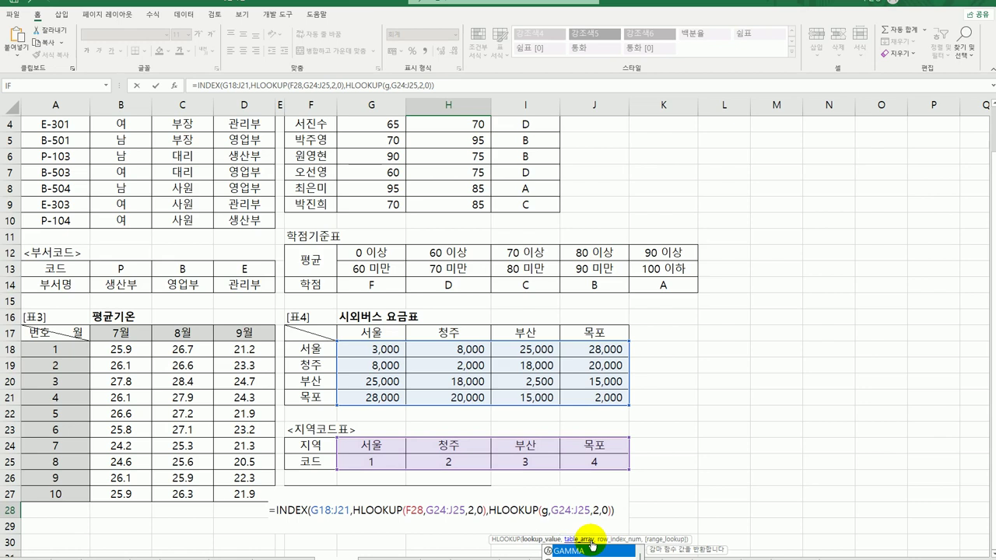
type("28")
key("Return")
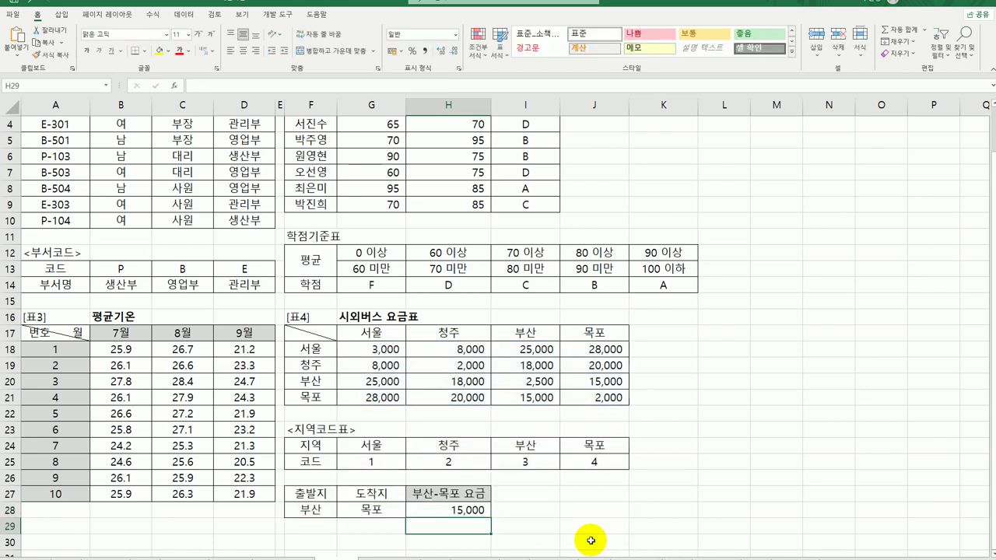
- Replace the lookup values in the H28 formula with F20 in the first HLOOKUP and J17 in the second, and check the 부산-목포 fare row
left_click(483, 511)
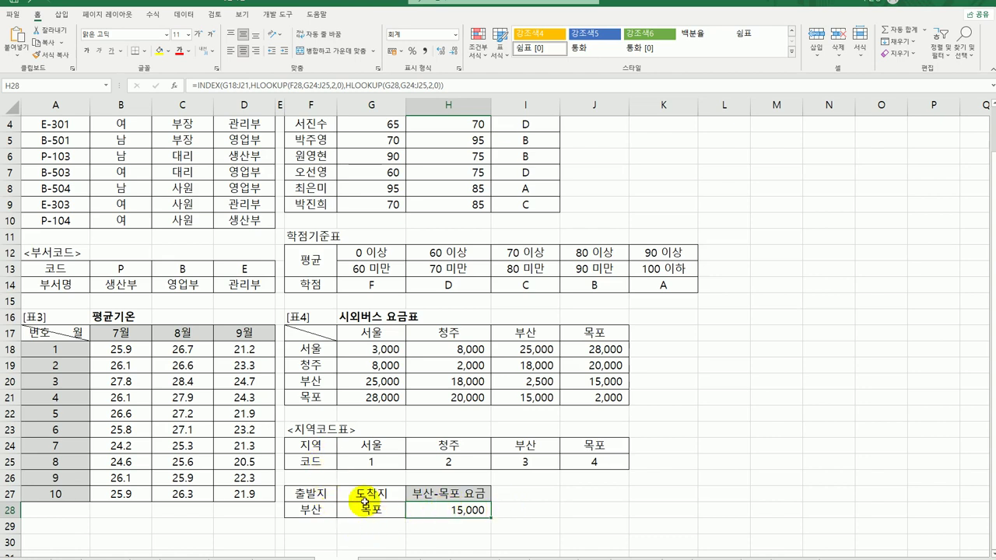
double_click(450, 510)
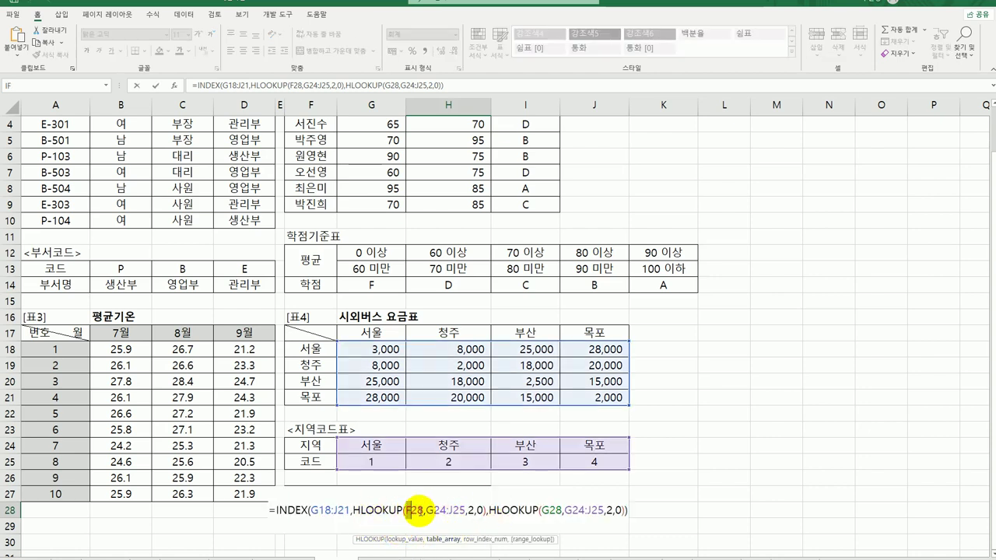
left_click_drag(542, 510, 560, 510)
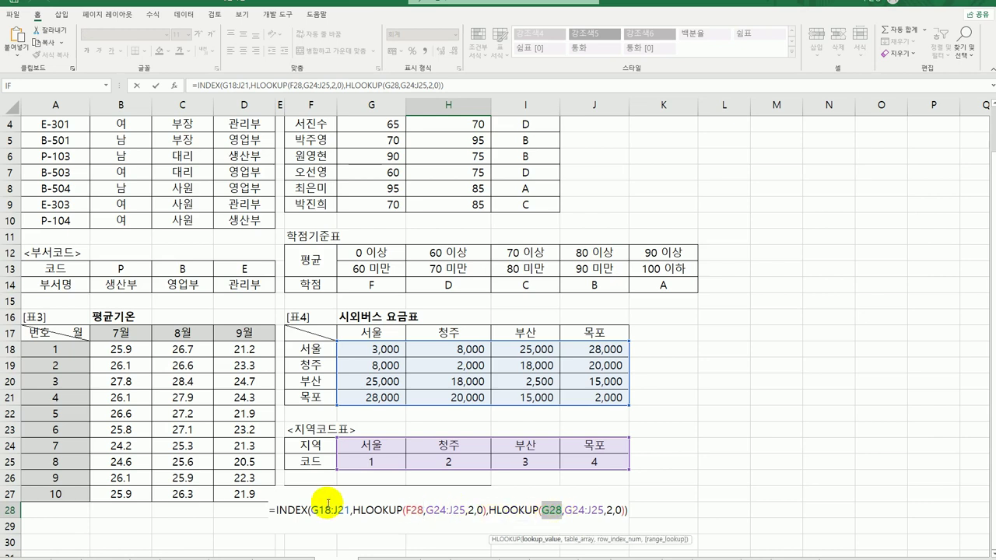
double_click(413, 510)
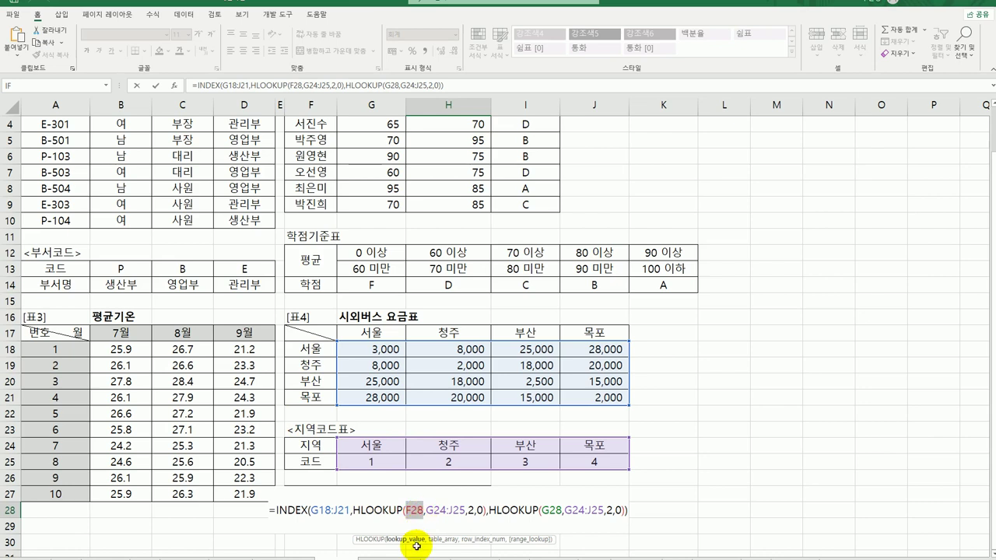
left_click(305, 381)
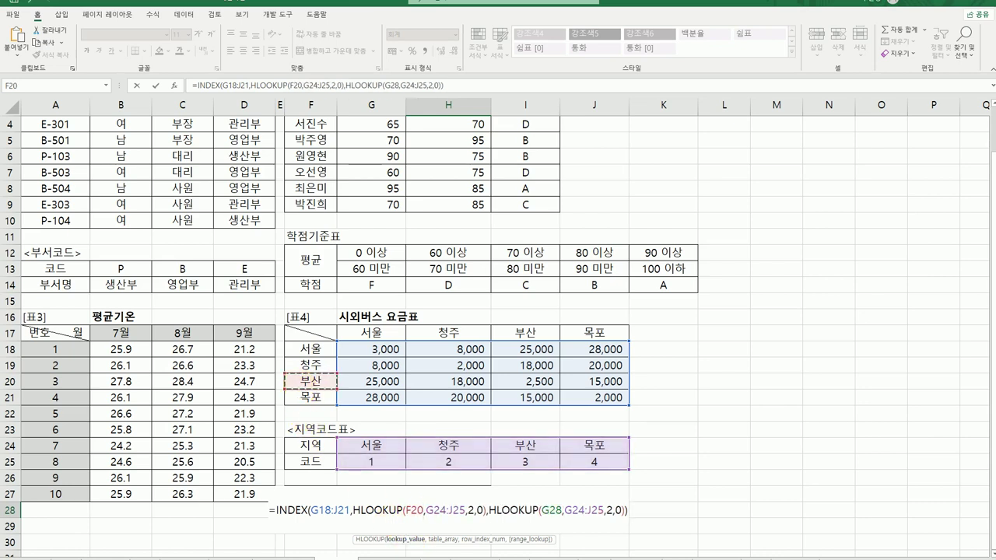
double_click(550, 511)
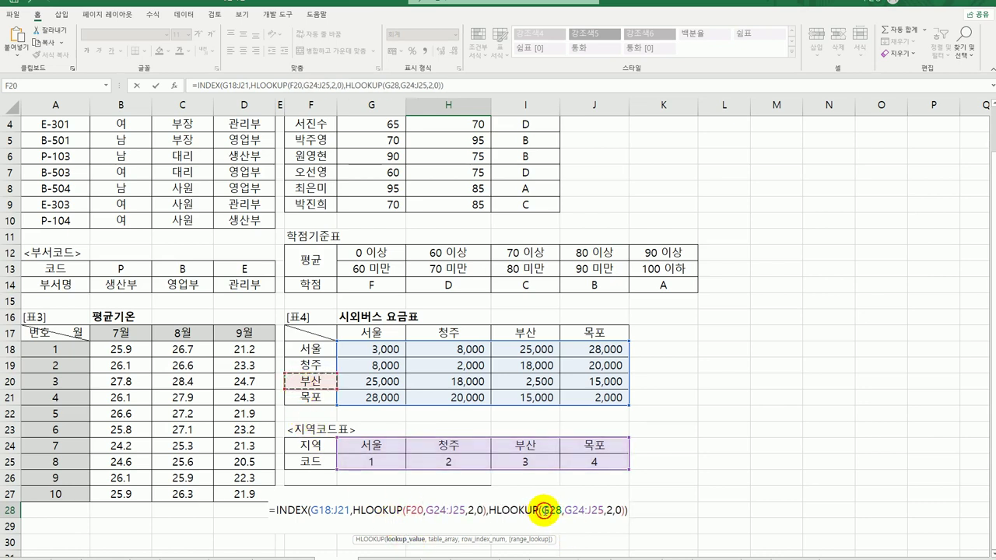
left_click(596, 336)
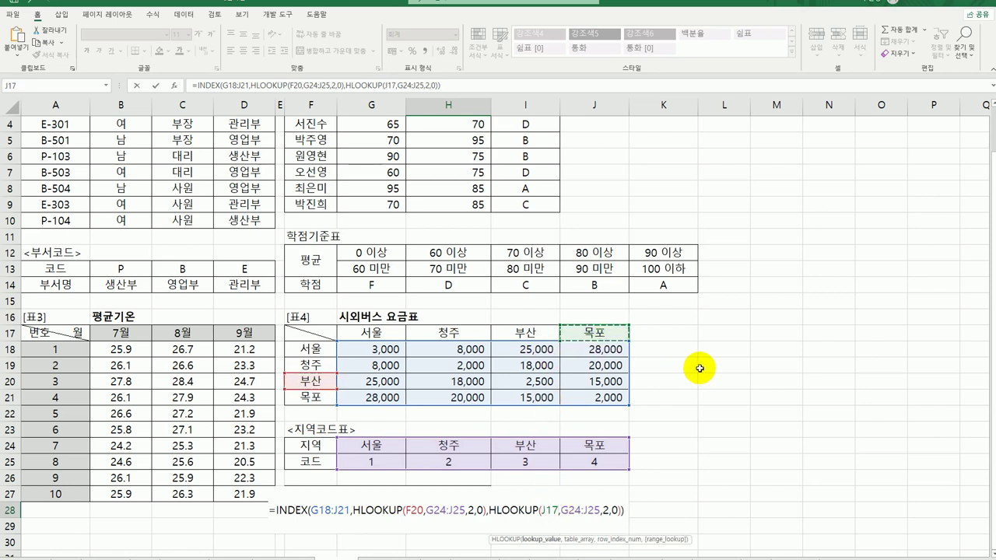
key("Return")
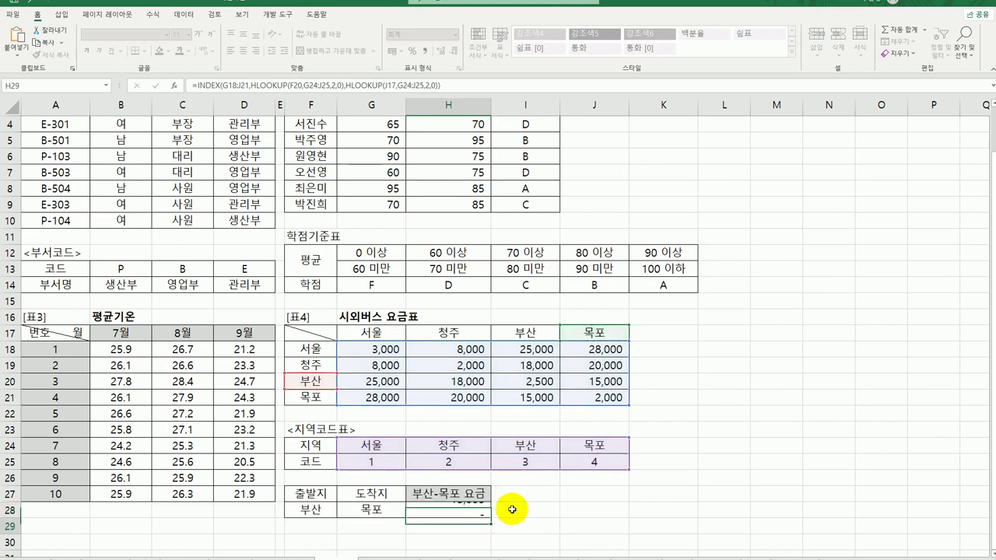
left_click(470, 511)
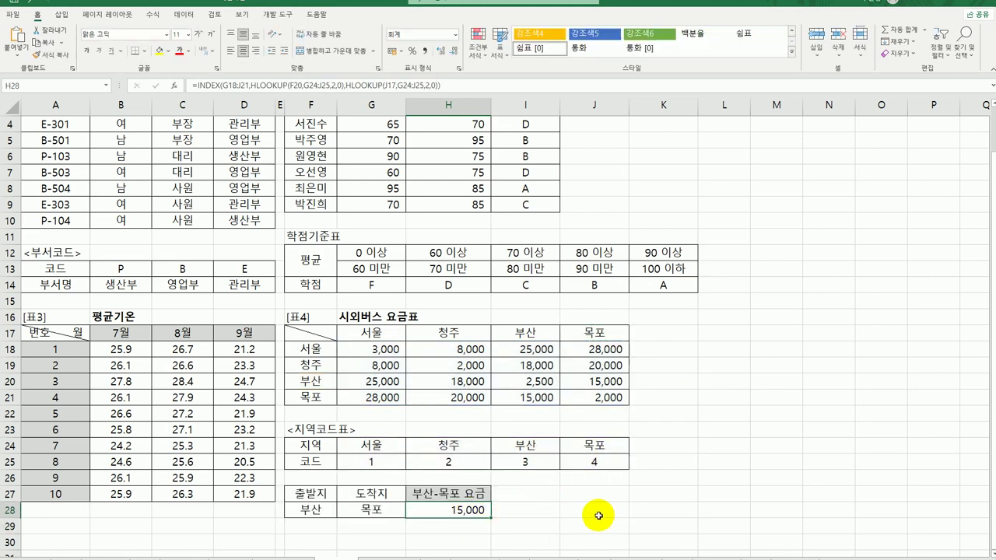
left_click(317, 509)
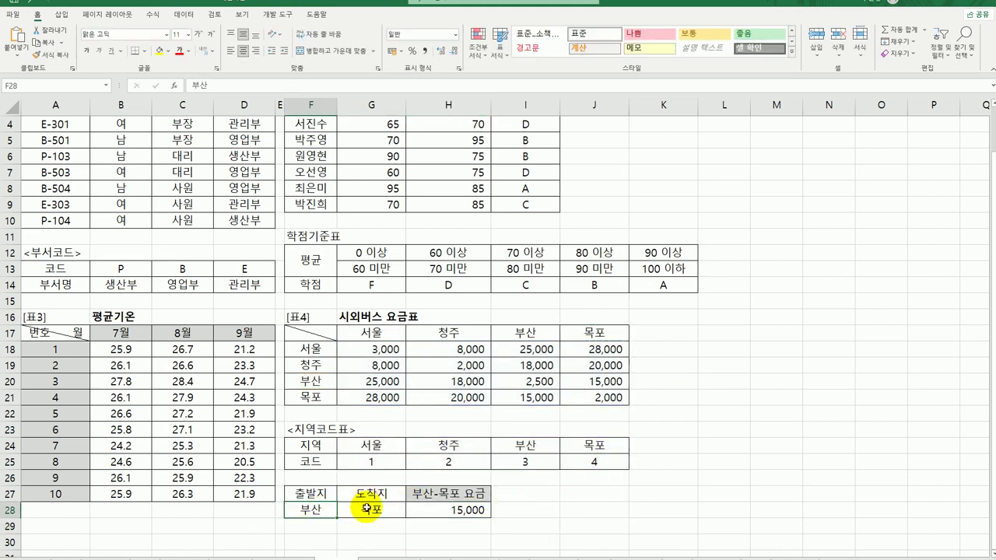
left_click(366, 508)
left_click(454, 512)
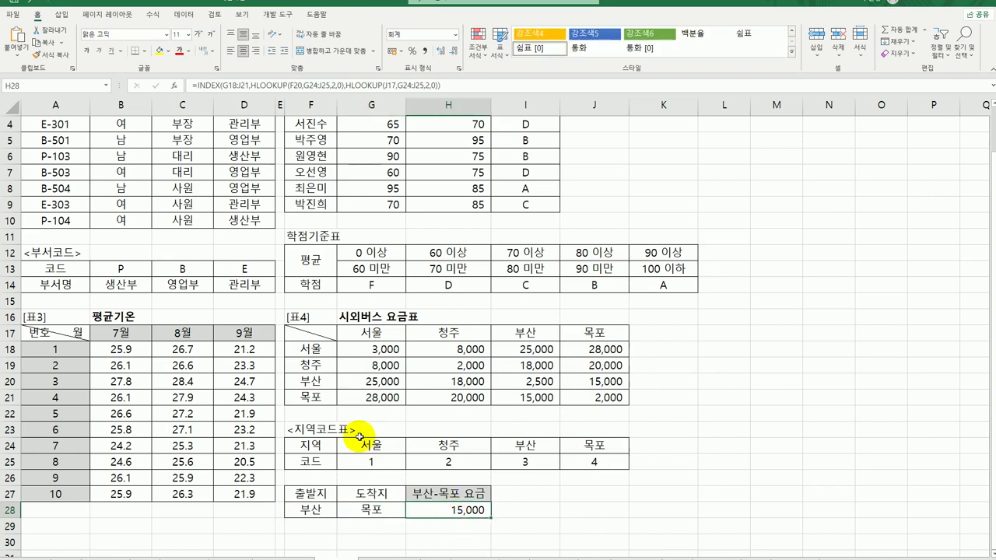
- Check the 부산 row label and the 목포 column heading in the 표4 fare table, and review the completed tables on the worksheet
left_click(307, 382)
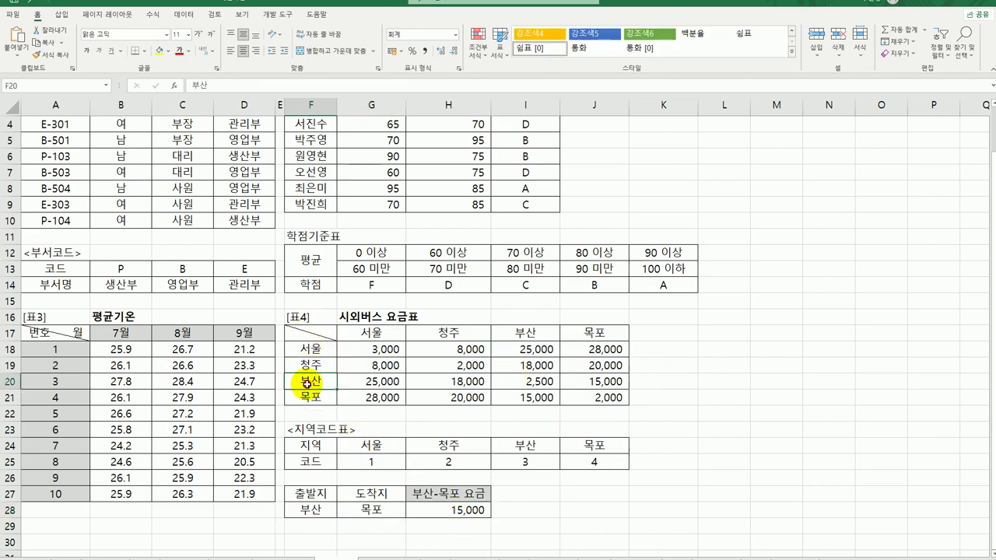
left_click(594, 333)
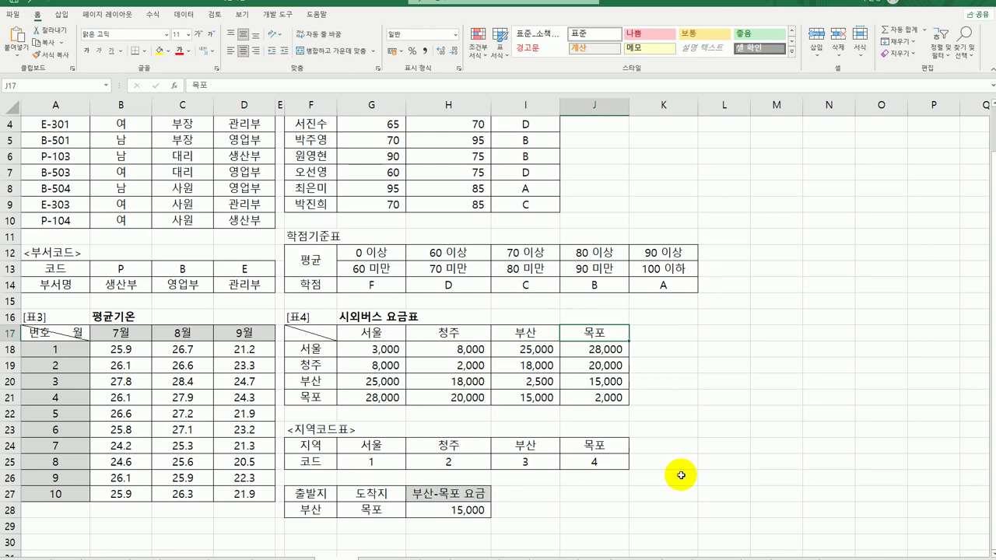
scroll(681, 475, "up", 1)
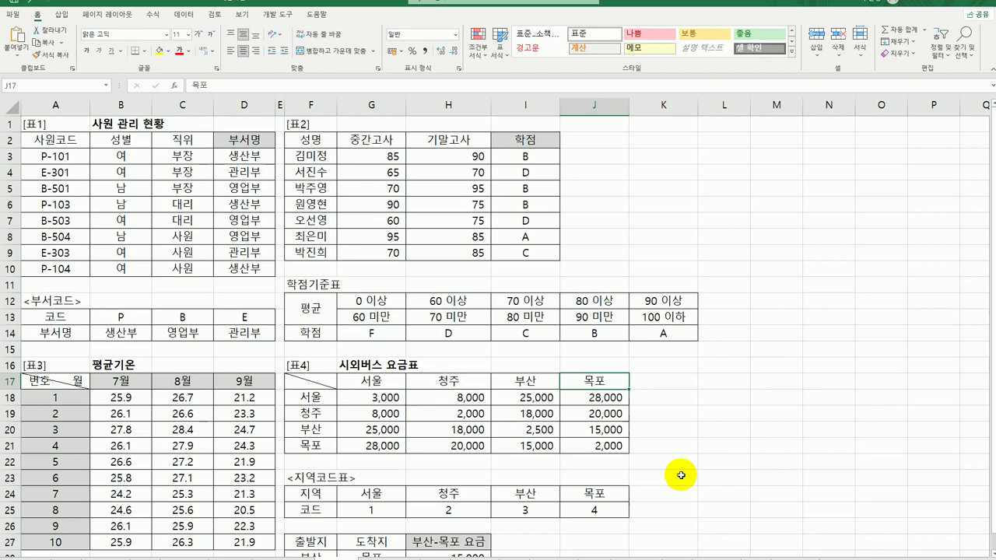
scroll(374, 545, "down", 1)
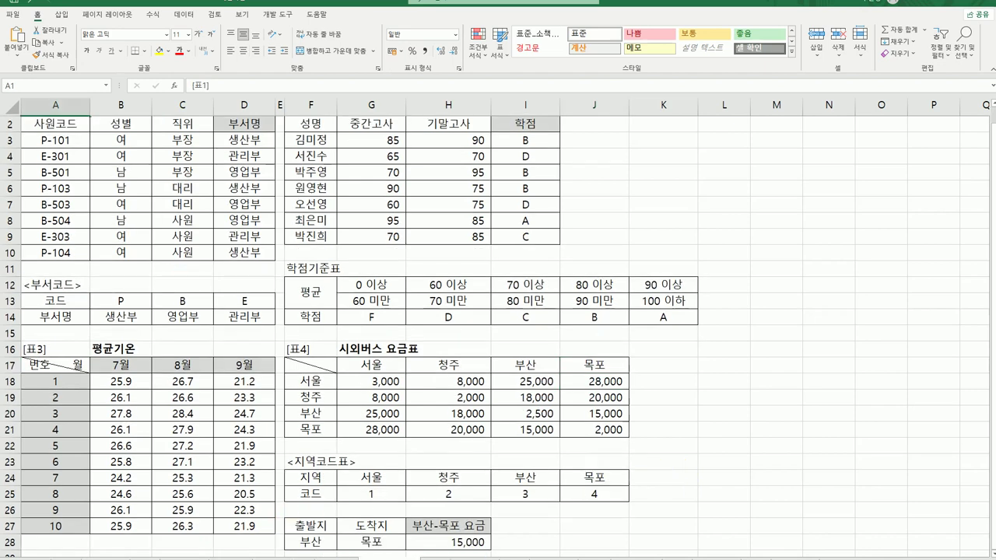
key("ctrl+Home")
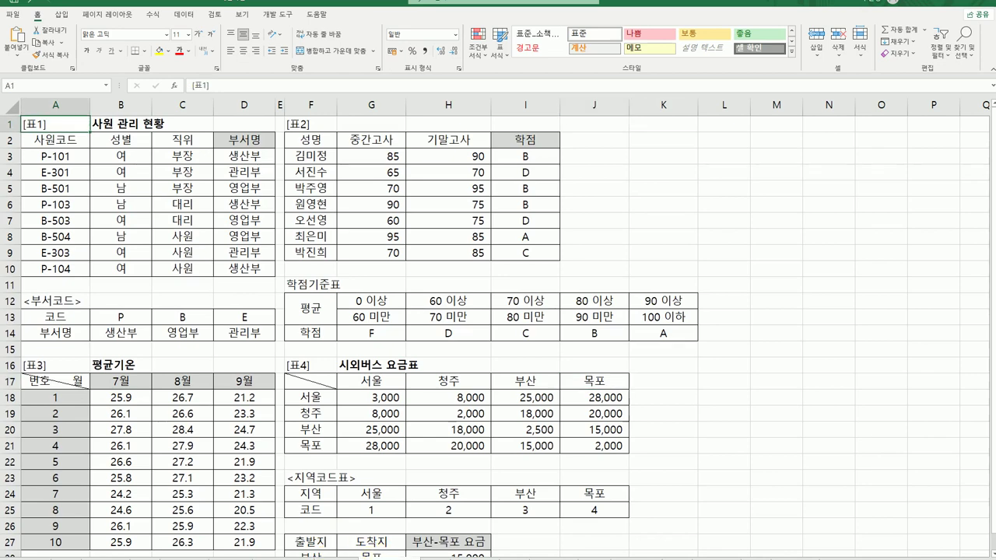
left_click(594, 381)
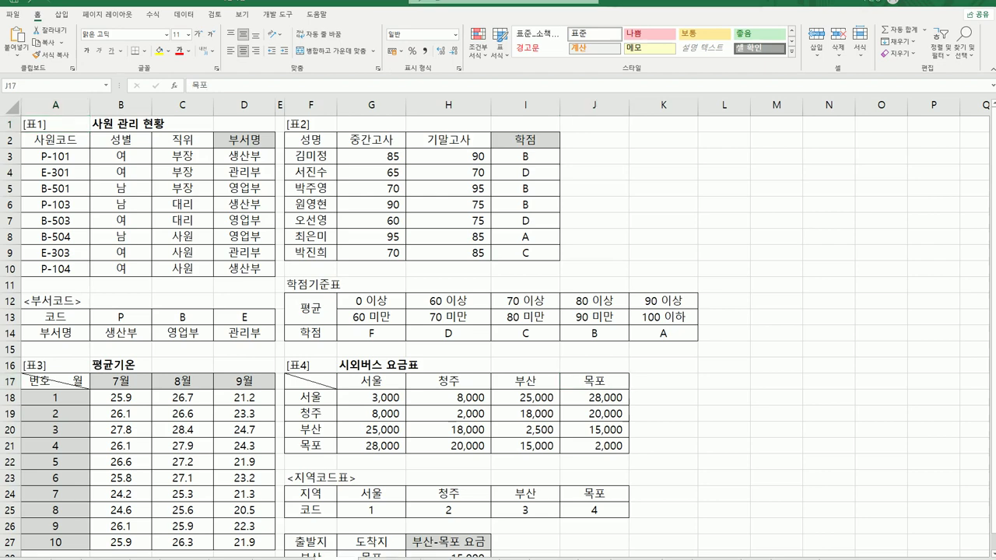